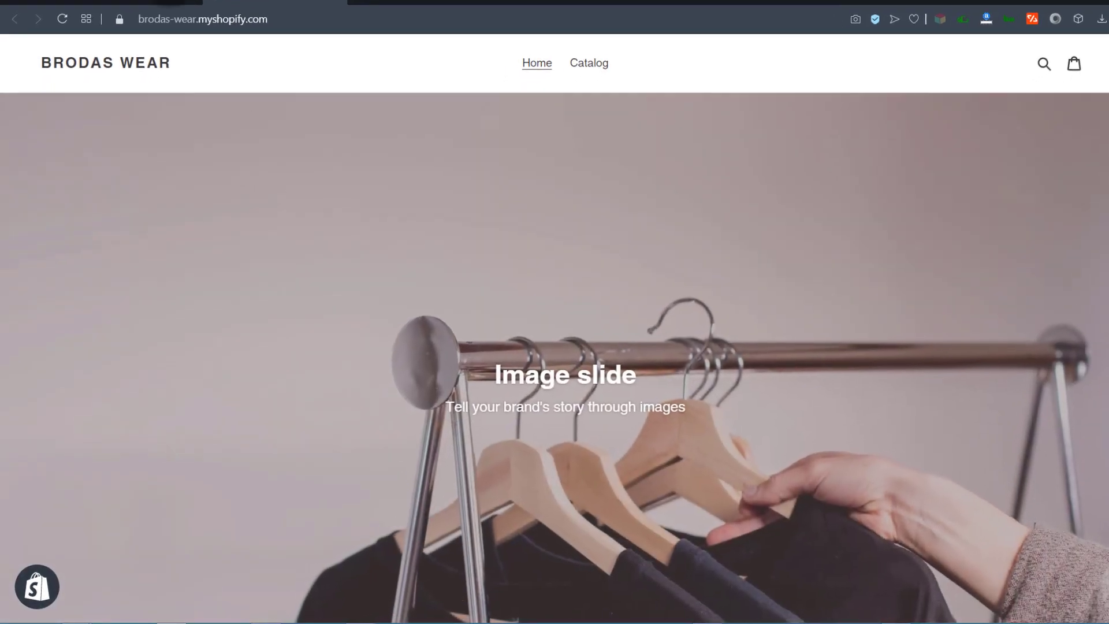
Open the current Debut theme for customization from the store admin's Themes page.
{"action": "left_click", "coordinate": [111, 1]}
{"action": "left_click", "coordinate": [58, 332]}
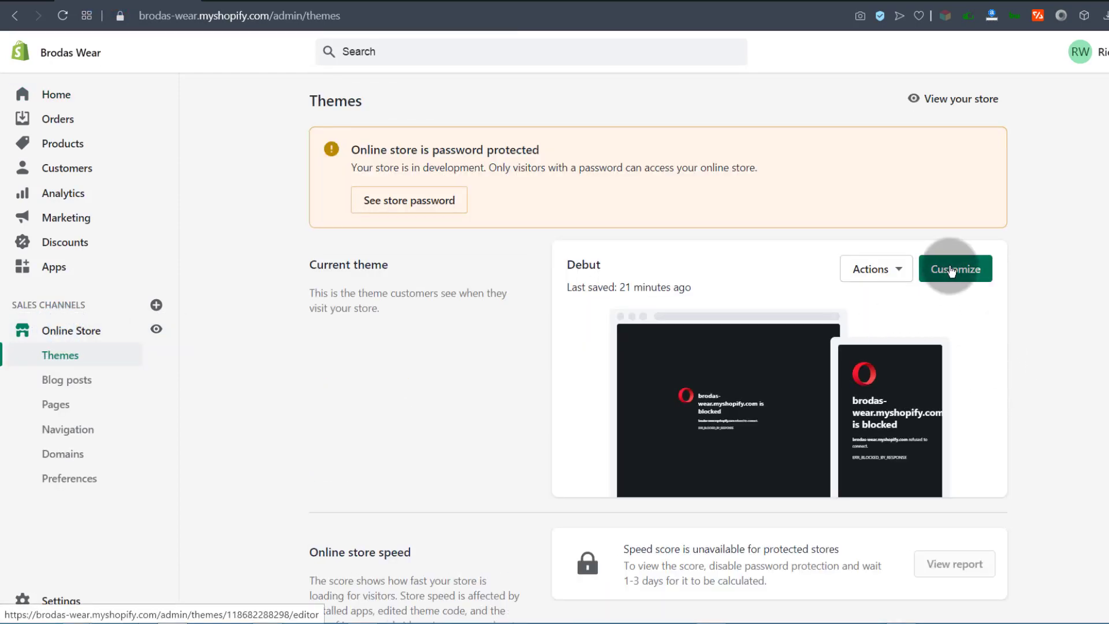
{"action": "left_click", "coordinate": [953, 276]}
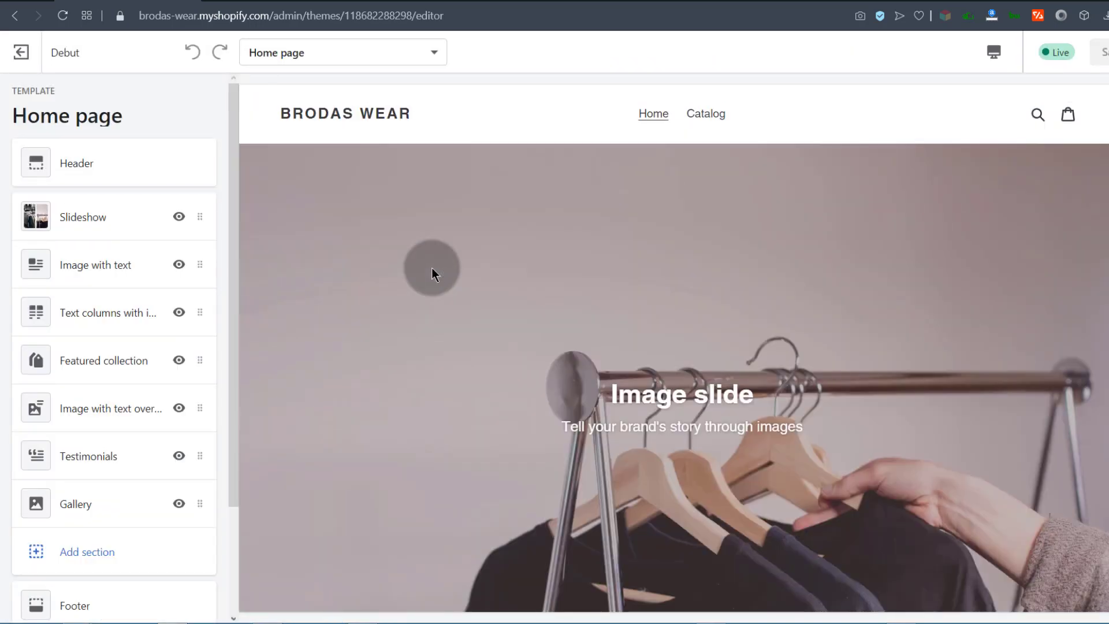
Remove the Image with text section from the home page.
{"action": "left_click", "coordinate": [202, 263]}
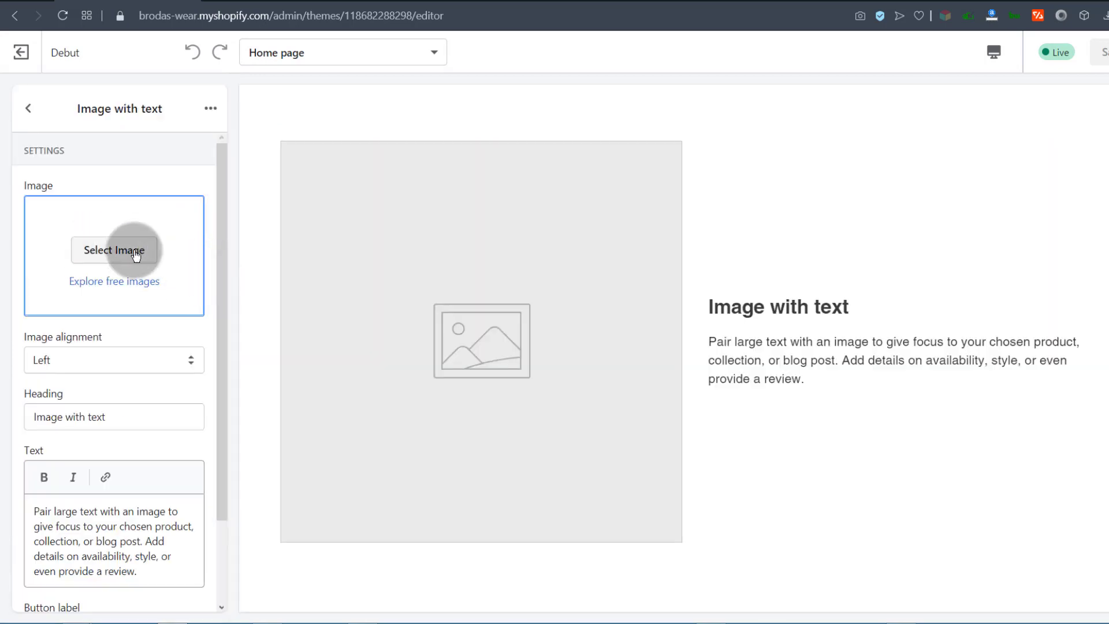
{"action": "left_click", "coordinate": [212, 108]}
{"action": "left_click", "coordinate": [156, 181]}
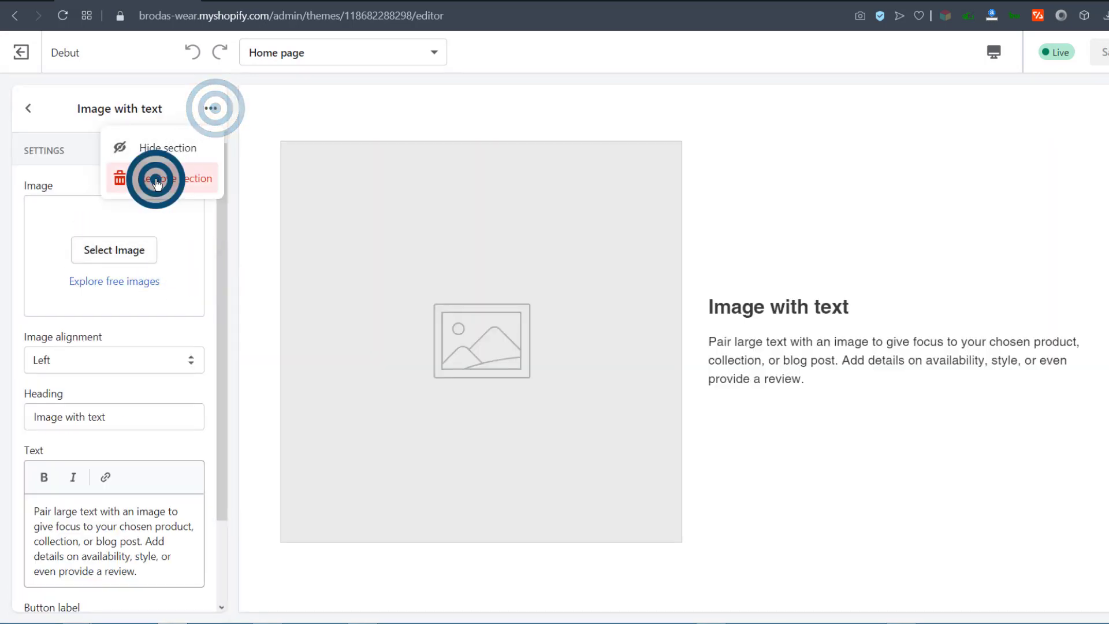
Remove the existing Slideshow and Text columns with images sections from the home page.
{"action": "left_click", "coordinate": [202, 218]}
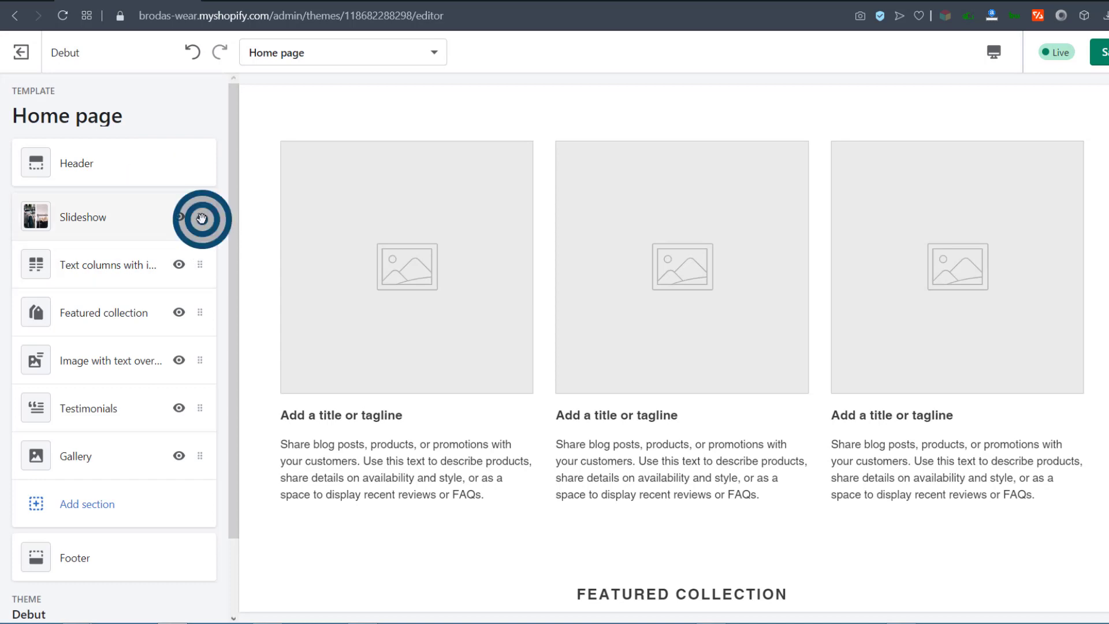
{"action": "left_click", "coordinate": [211, 105]}
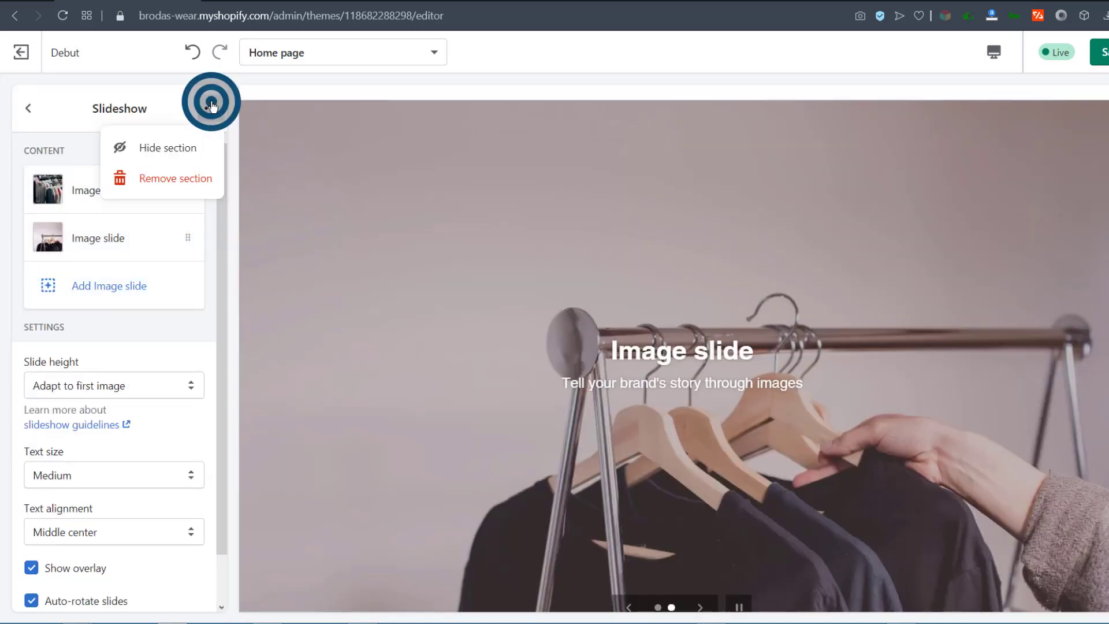
{"action": "left_click", "coordinate": [170, 177]}
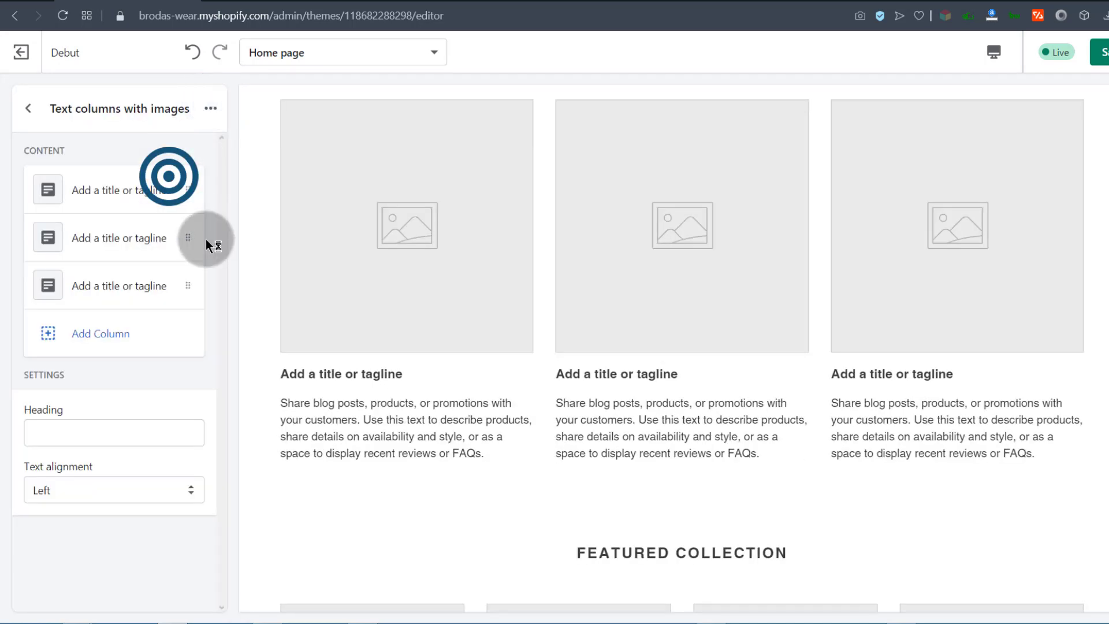
{"action": "left_click", "coordinate": [212, 108]}
{"action": "left_click", "coordinate": [173, 179]}
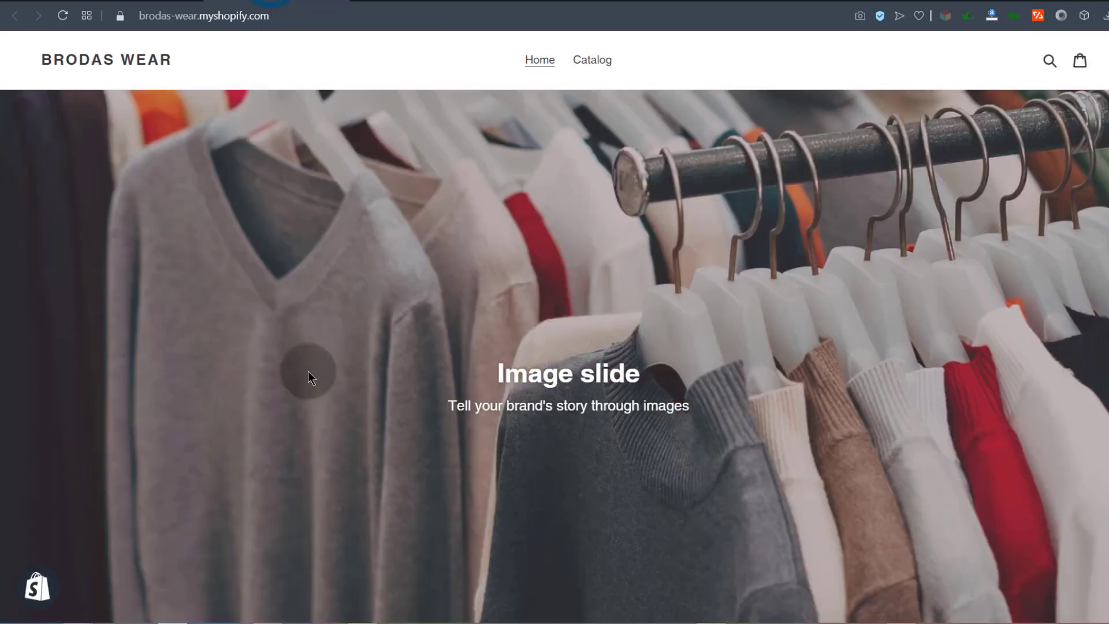
Examine the store name and home page content on the live storefront, and return to the theme editor.
{"action": "left_click_drag", "start_coordinate": [175, 64], "coordinate": [41, 61]}
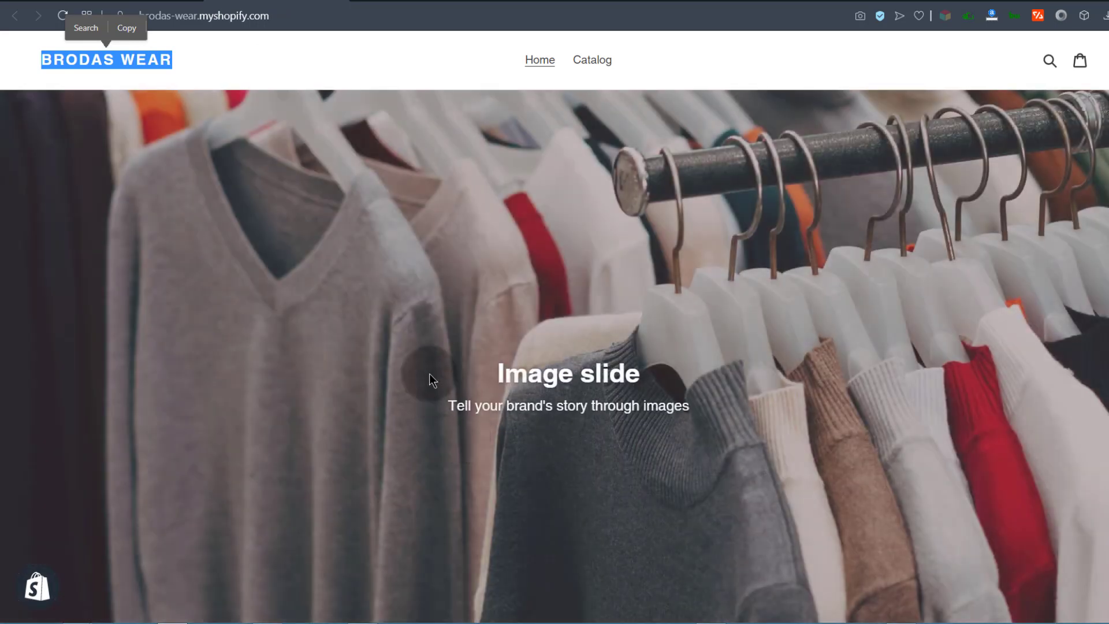
{"action": "scroll", "coordinate": [462, 370], "scroll_direction": "down", "scroll_amount": 3}
{"action": "scroll", "coordinate": [441, 353], "scroll_direction": "up", "scroll_amount": 3}
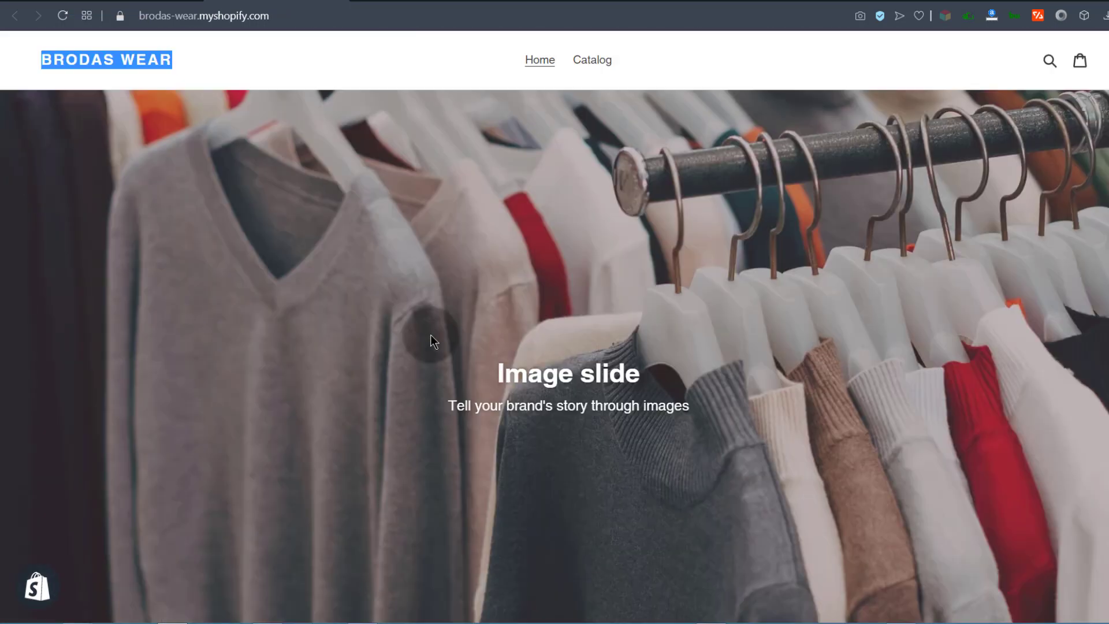
{"action": "left_click", "coordinate": [122, 1]}
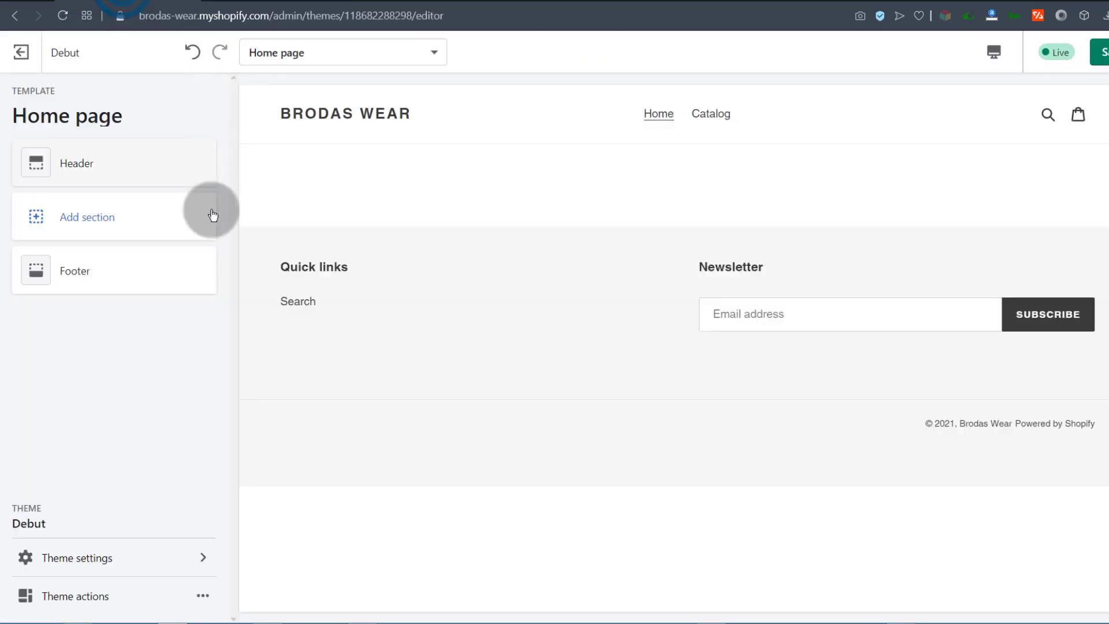
Add a Slideshow section to the home page from the Image category of available sections.
{"action": "left_click", "coordinate": [74, 218]}
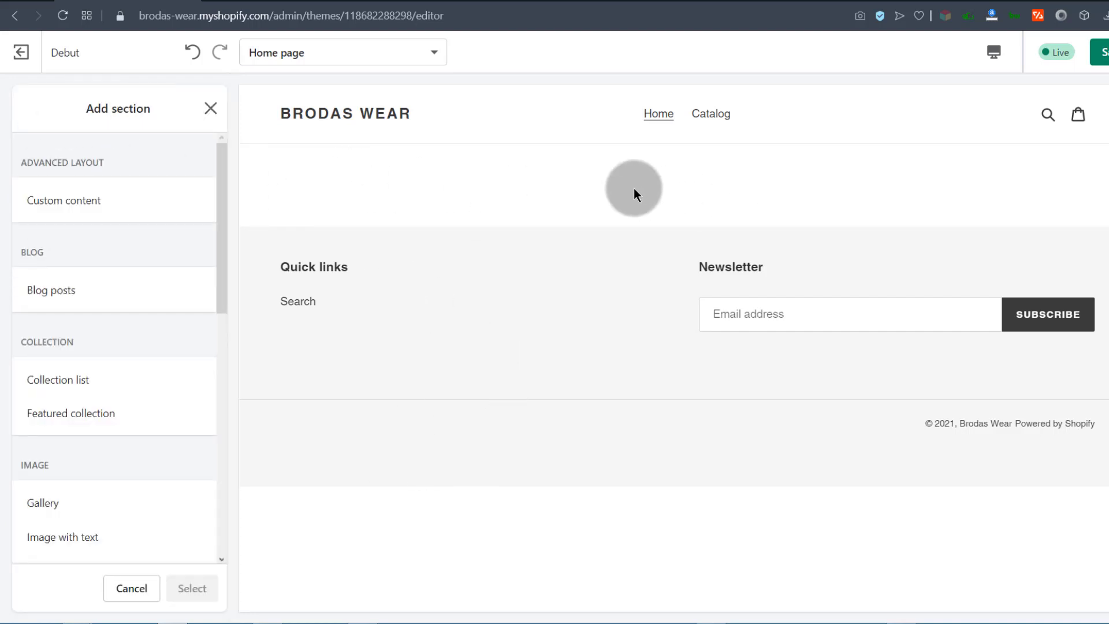
{"action": "scroll", "coordinate": [81, 349], "scroll_direction": "down", "scroll_amount": 7}
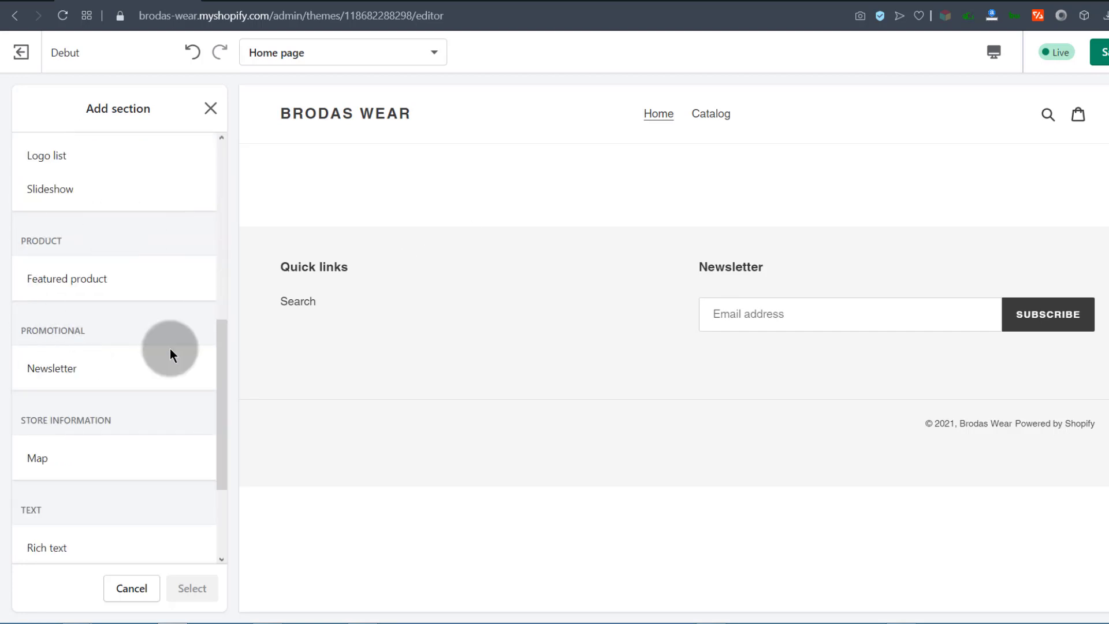
{"action": "scroll", "coordinate": [170, 354], "scroll_direction": "down", "scroll_amount": 3}
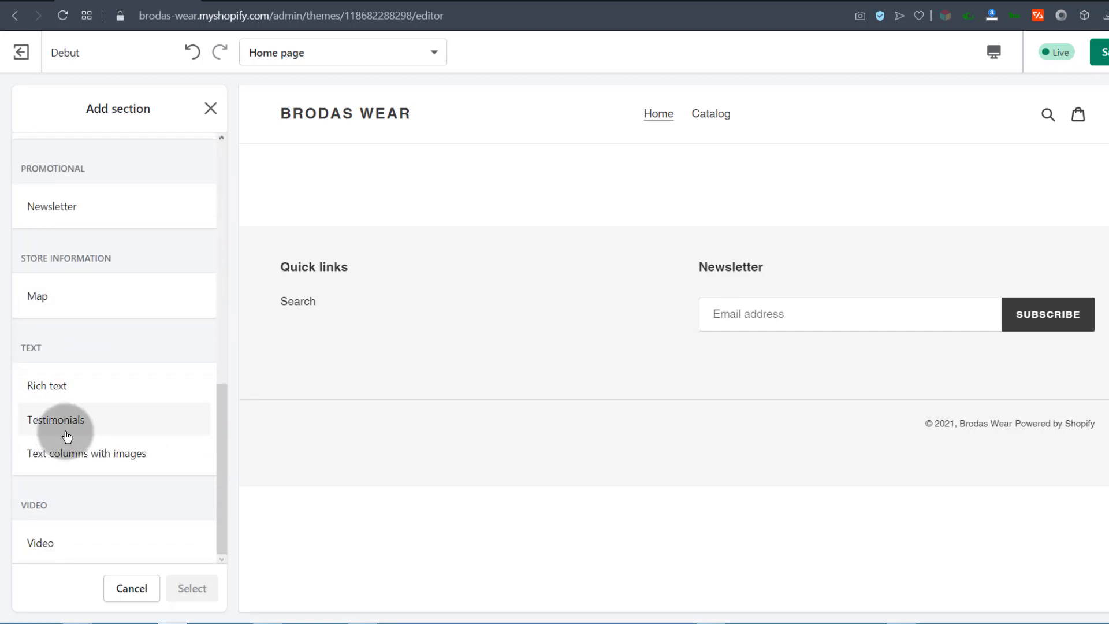
{"action": "scroll", "coordinate": [110, 500], "scroll_direction": "up", "scroll_amount": 5}
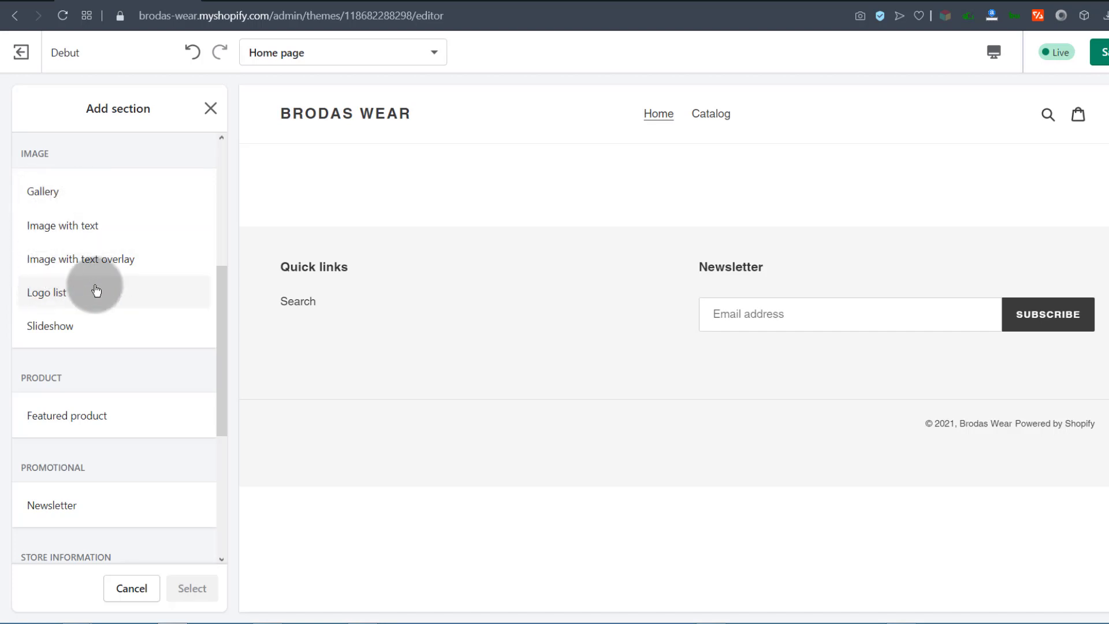
{"action": "left_click", "coordinate": [49, 328]}
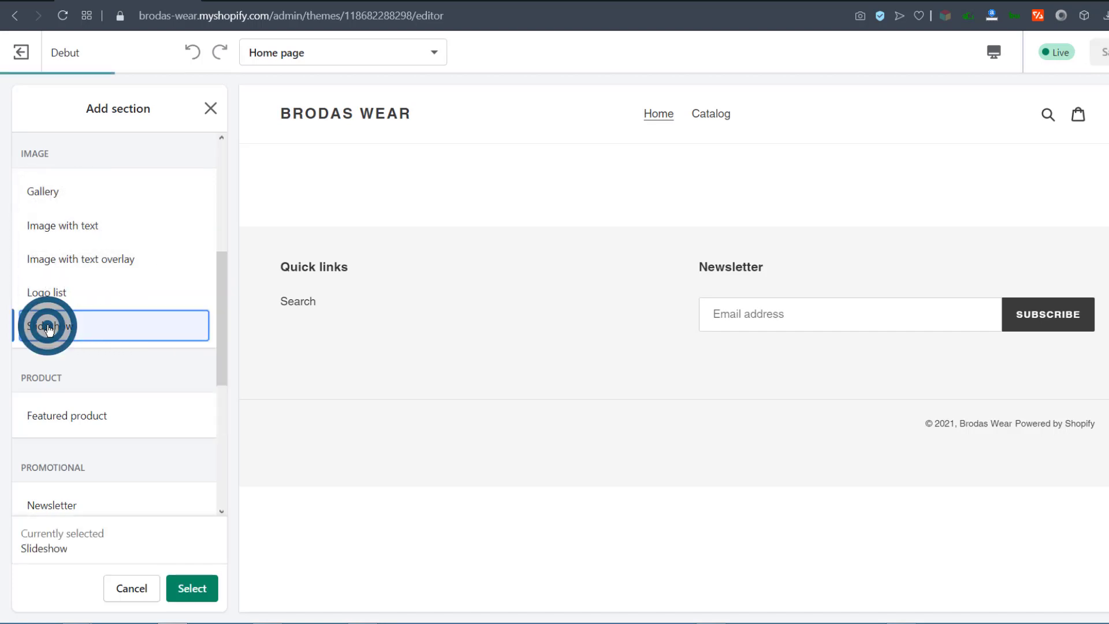
{"action": "left_click", "coordinate": [192, 588]}
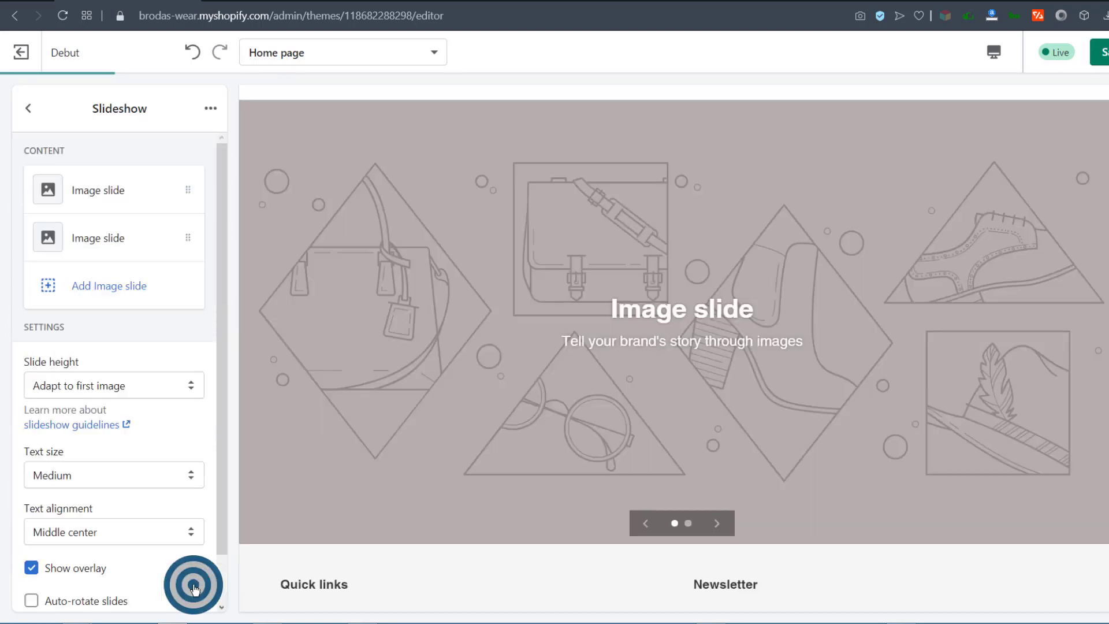
Set the first image slide's picture to the collage of black and blue men's shirts from the image library.
{"action": "left_click", "coordinate": [58, 190]}
{"action": "left_click", "coordinate": [108, 252]}
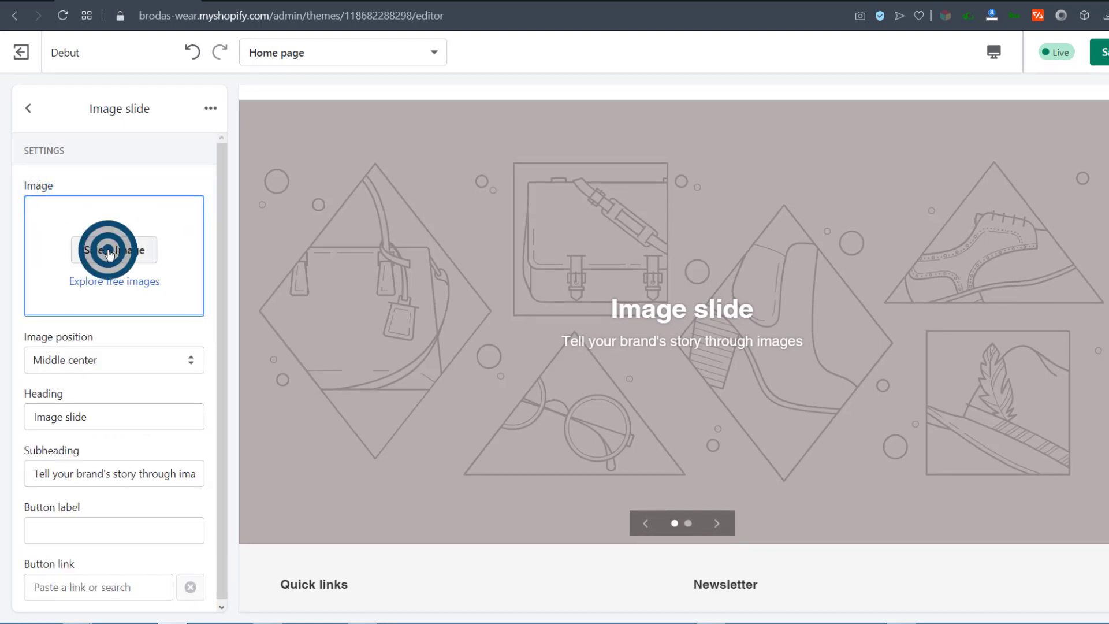
{"action": "left_click", "coordinate": [58, 220]}
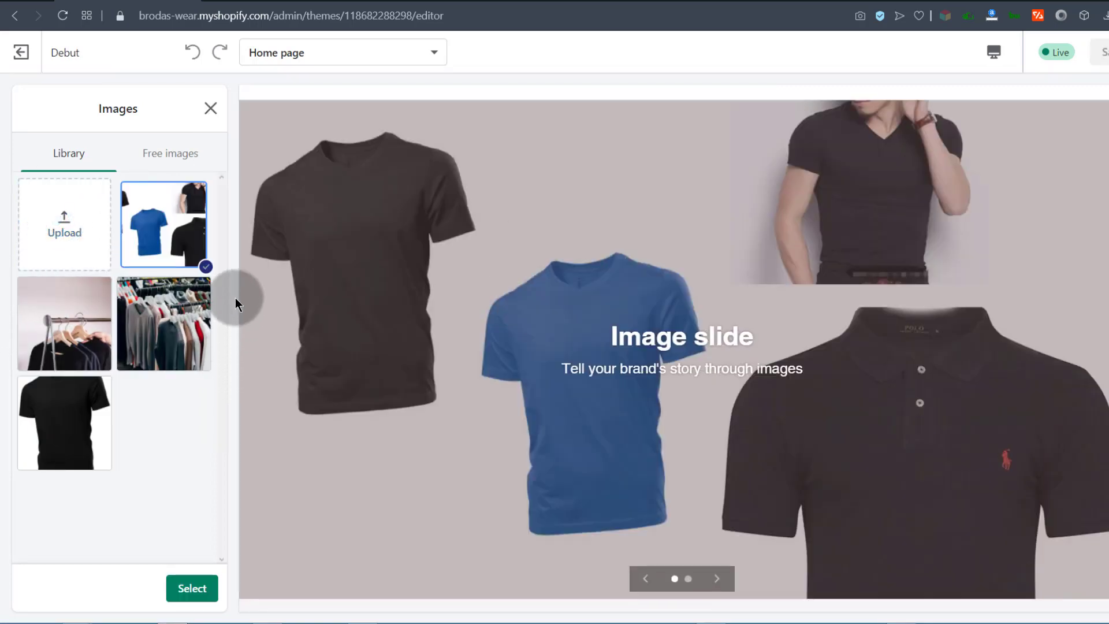
{"action": "scroll", "coordinate": [312, 376], "scroll_direction": "down", "scroll_amount": 4}
{"action": "scroll", "coordinate": [322, 370], "scroll_direction": "up", "scroll_amount": 5}
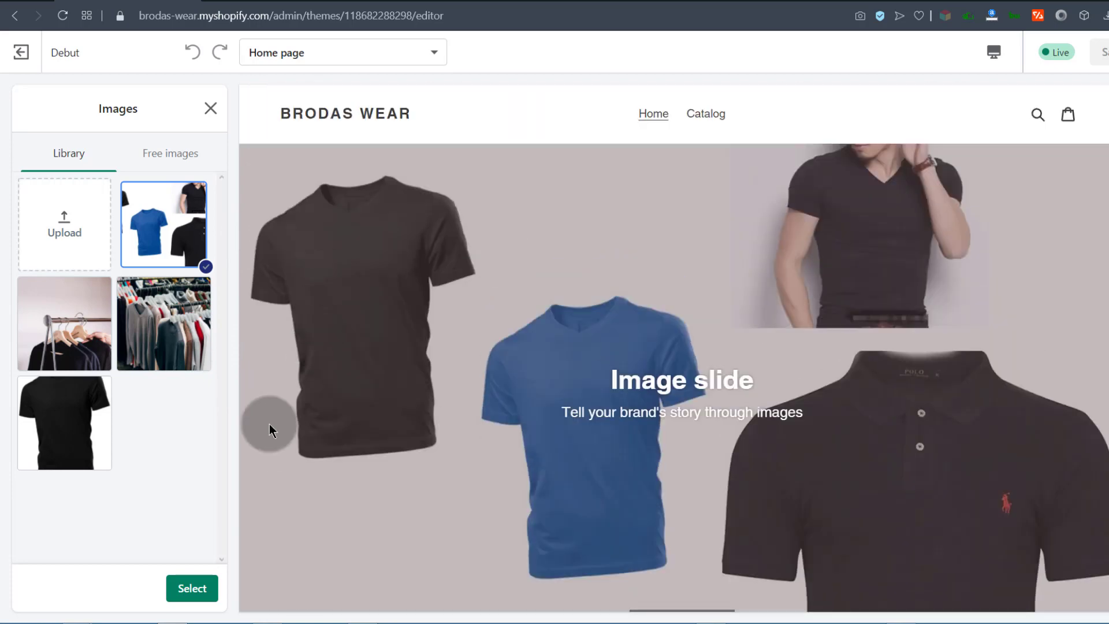
{"action": "left_click", "coordinate": [196, 586]}
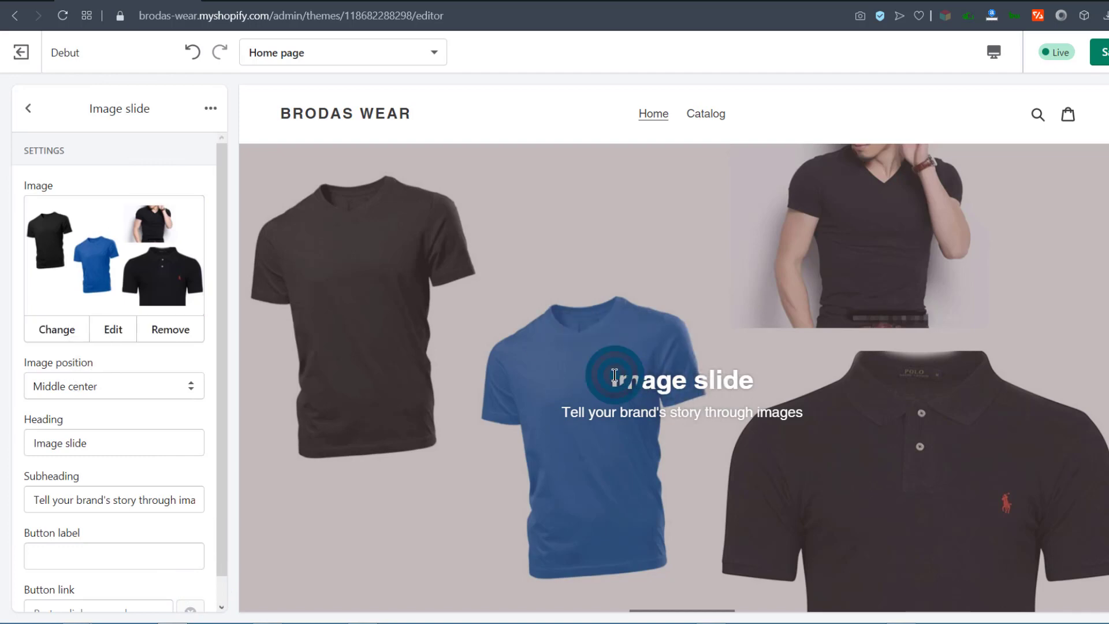
{"action": "left_click_drag", "start_coordinate": [614, 378], "coordinate": [779, 375]}
{"action": "left_click", "coordinate": [675, 392]}
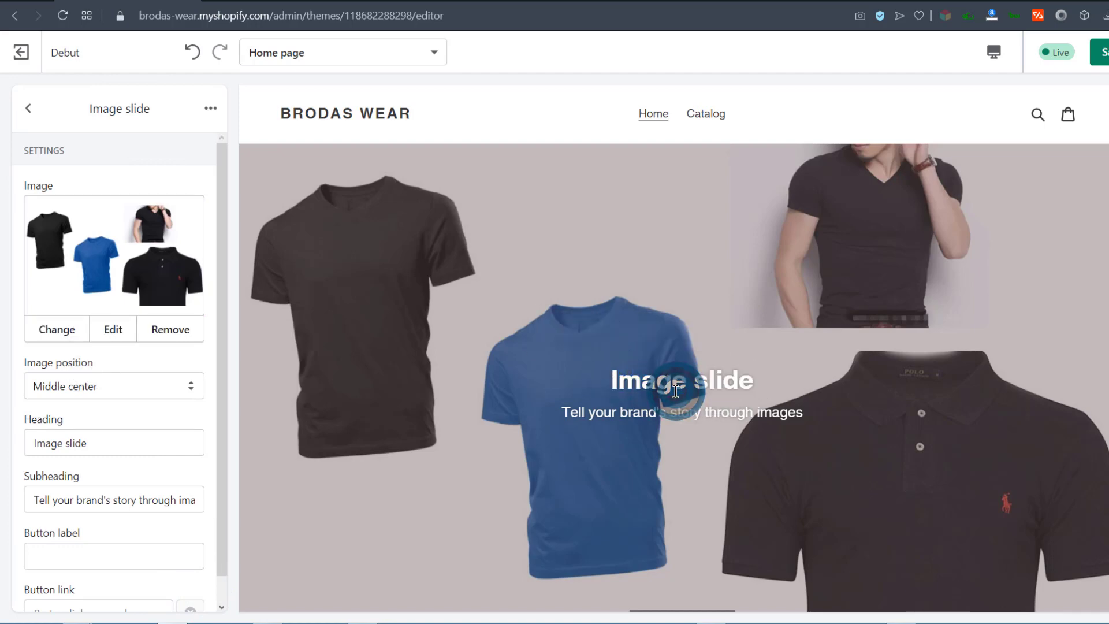
{"action": "left_click", "coordinate": [506, 361]}
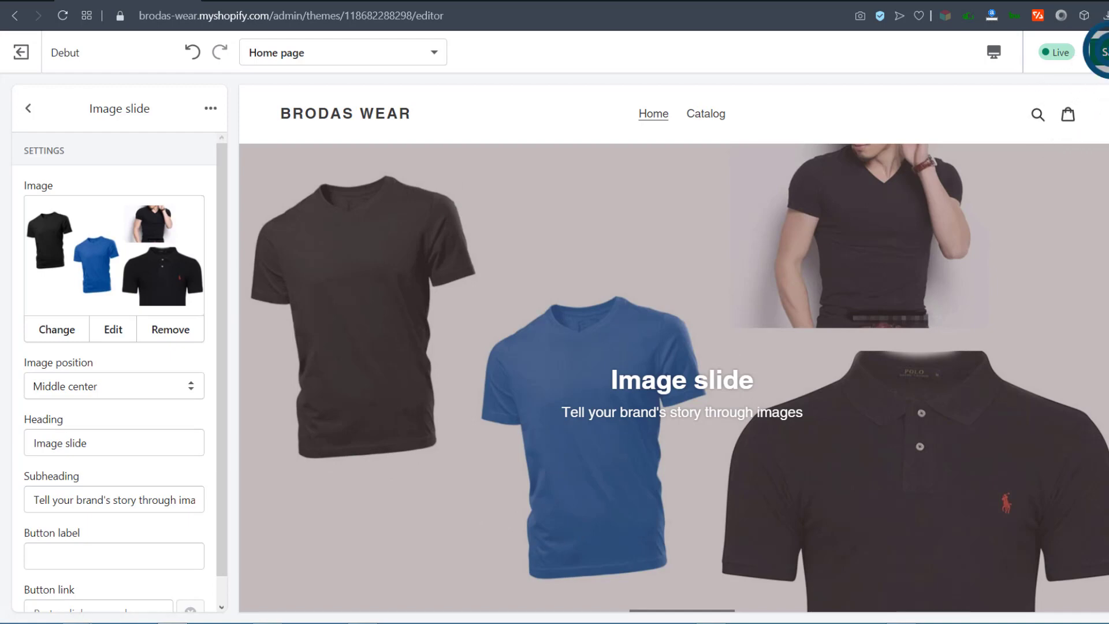
Reload the live storefront to check the new slideshow on its home page, and return to the theme editor.
{"action": "left_click", "coordinate": [249, 3]}
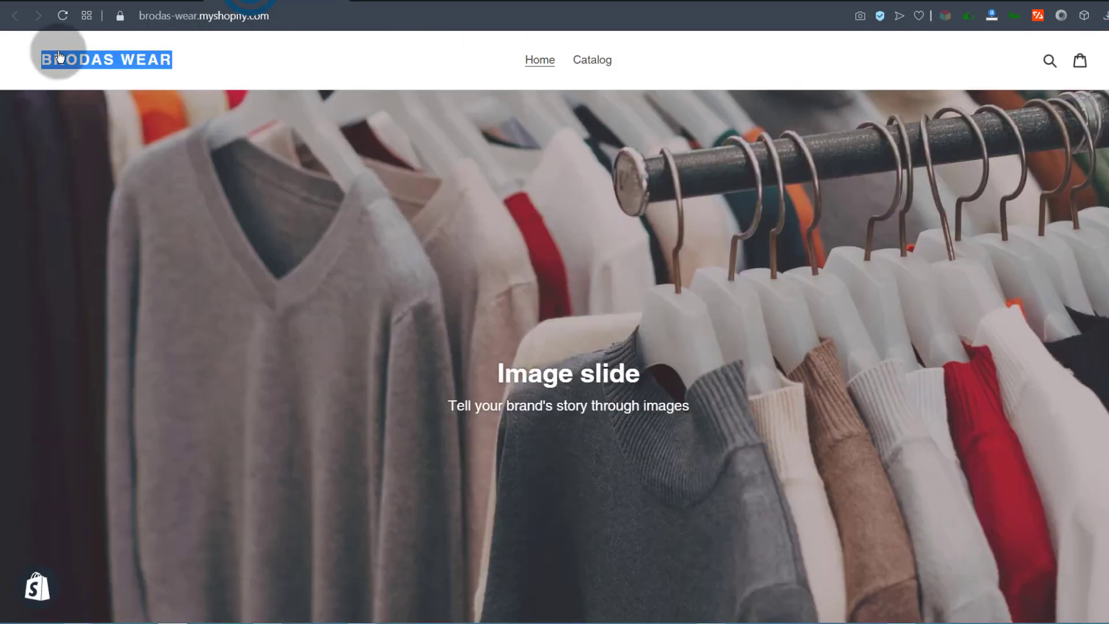
{"action": "left_click", "coordinate": [63, 15]}
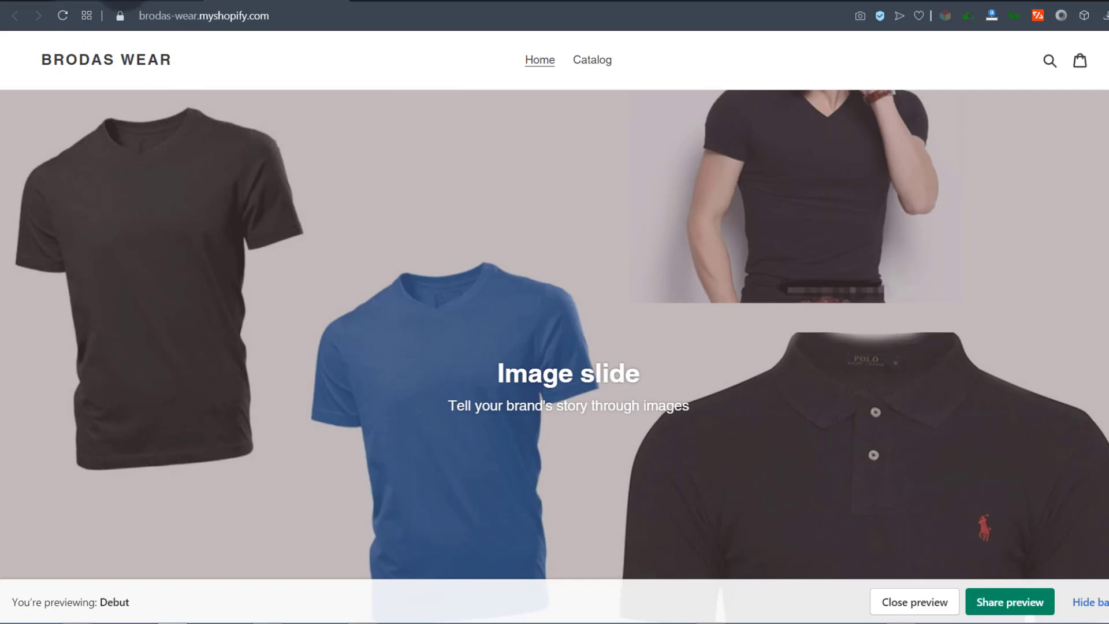
{"action": "left_click", "coordinate": [120, 1]}
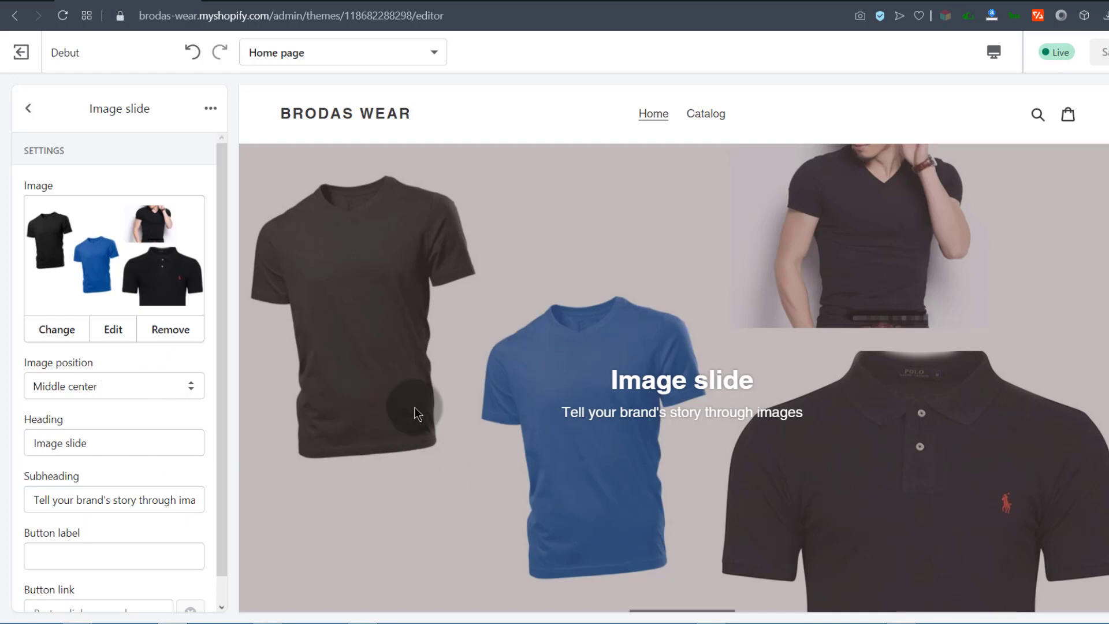
Change the image slide's heading to "We Sell Men's Wear".
{"action": "left_click_drag", "start_coordinate": [217, 357], "coordinate": [217, 434]}
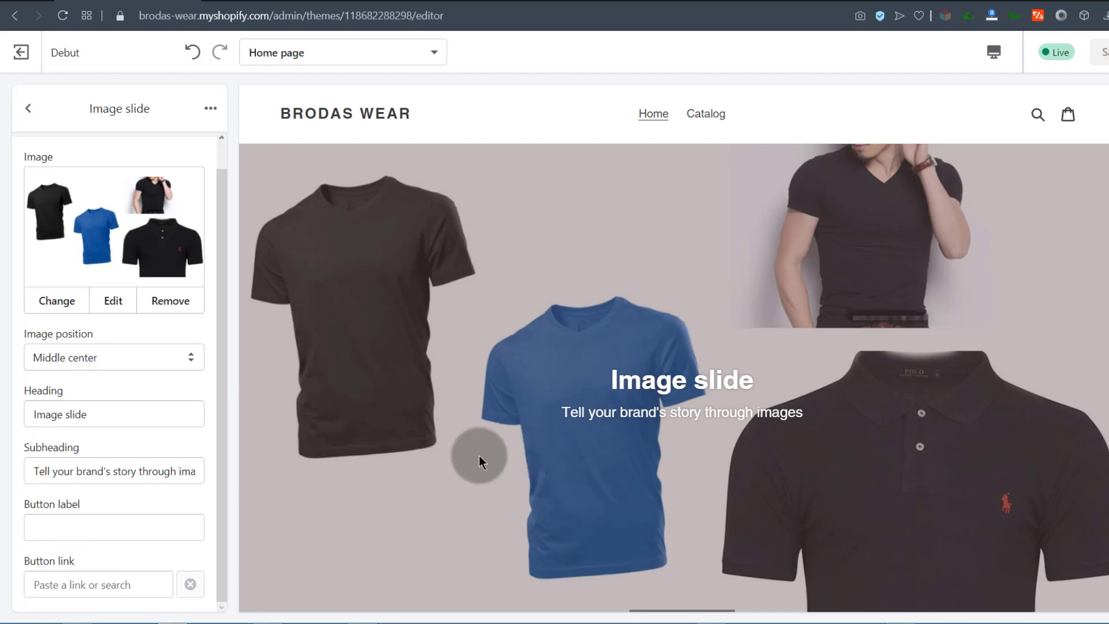
{"action": "left_click_drag", "start_coordinate": [95, 411], "coordinate": [22, 419]}
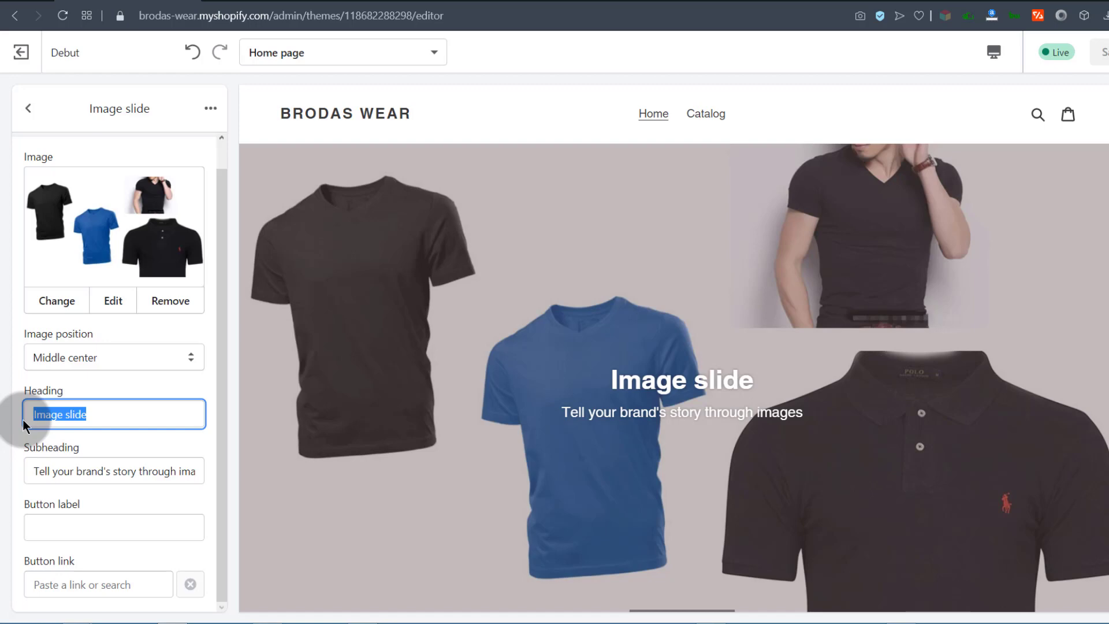
{"action": "type", "text": "We se"}
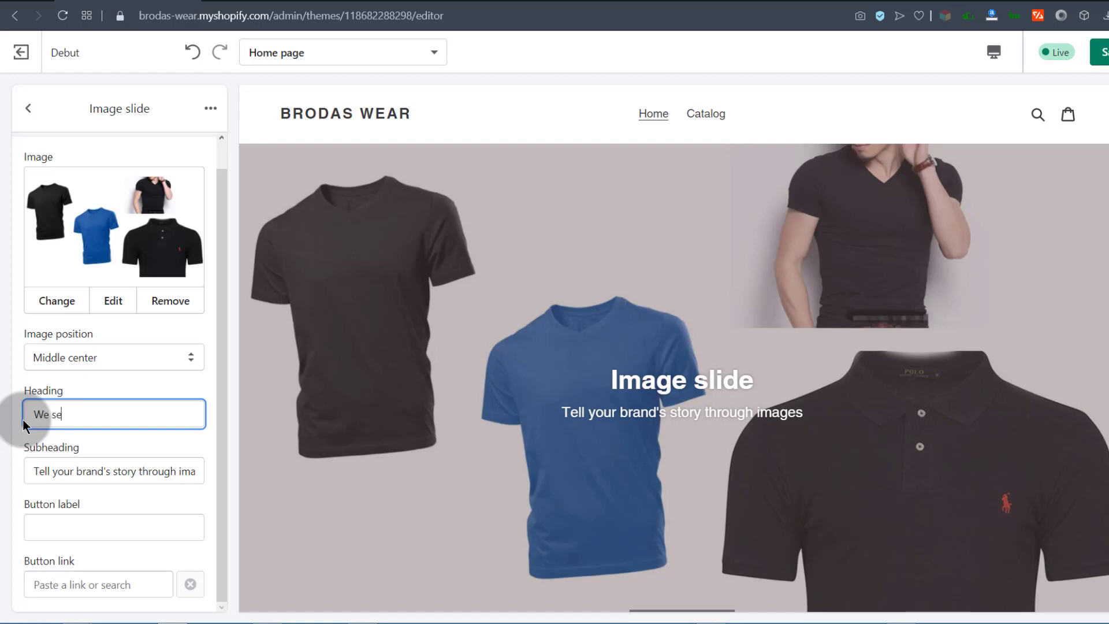
{"action": "type", "text": "ll Men's Wear"}
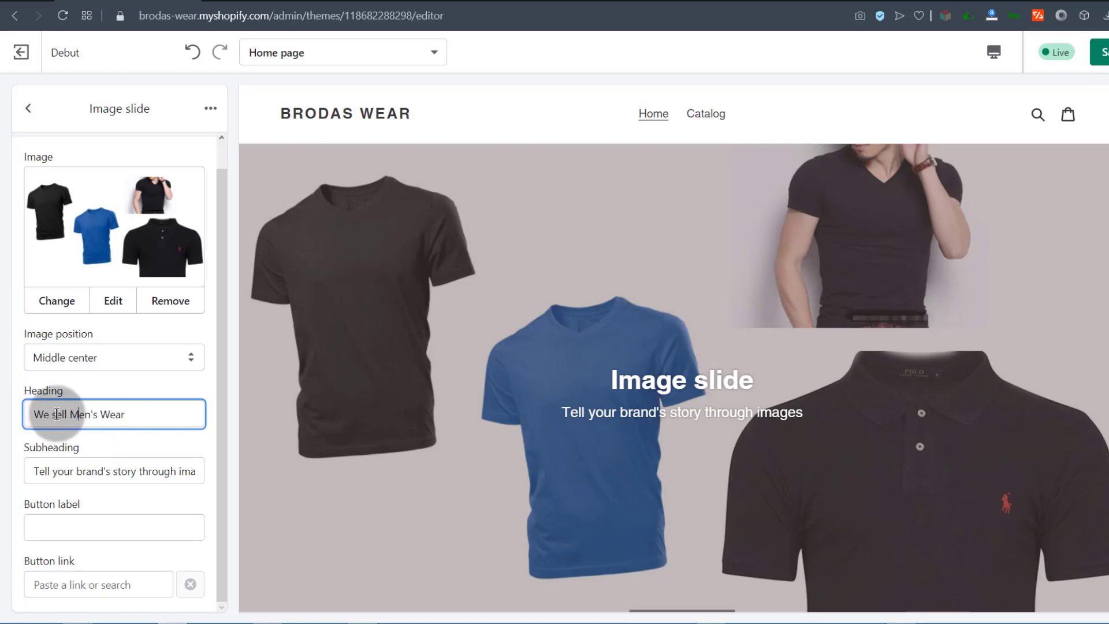
{"action": "left_click", "coordinate": [57, 412]}
Replace the image slide's subheading with "Brodas Wear sells men's shirts, T-Shirts , polos and and more".
{"action": "left_click", "coordinate": [65, 471]}
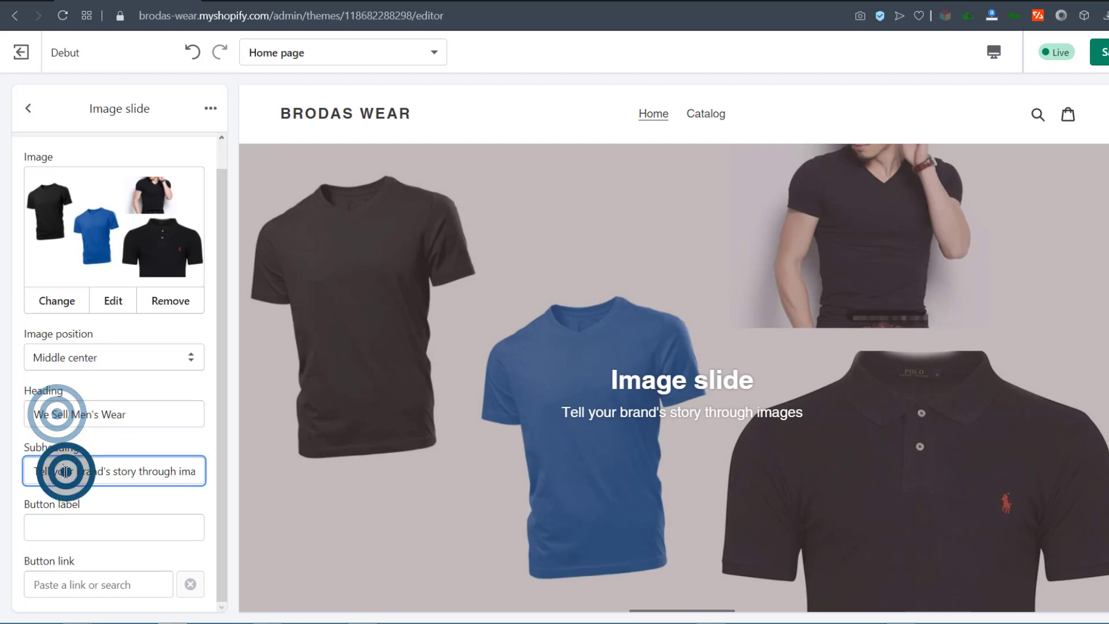
{"action": "left_click", "coordinate": [33, 465]}
{"action": "left_click_drag", "start_coordinate": [33, 465], "coordinate": [220, 450]}
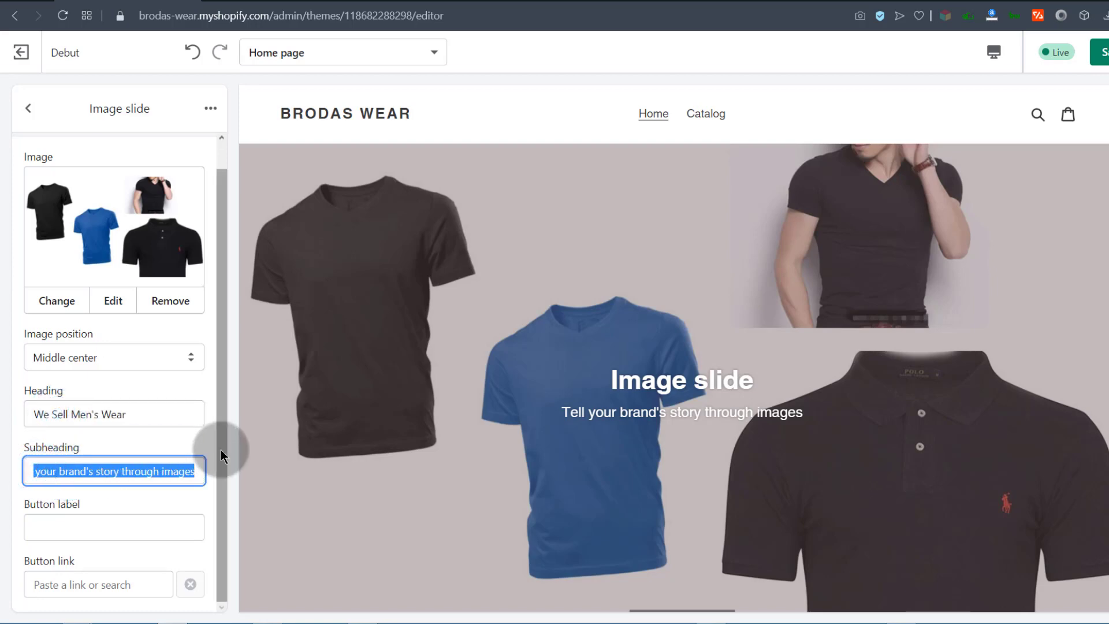
{"action": "type", "text": "brodas Wear sells men's"}
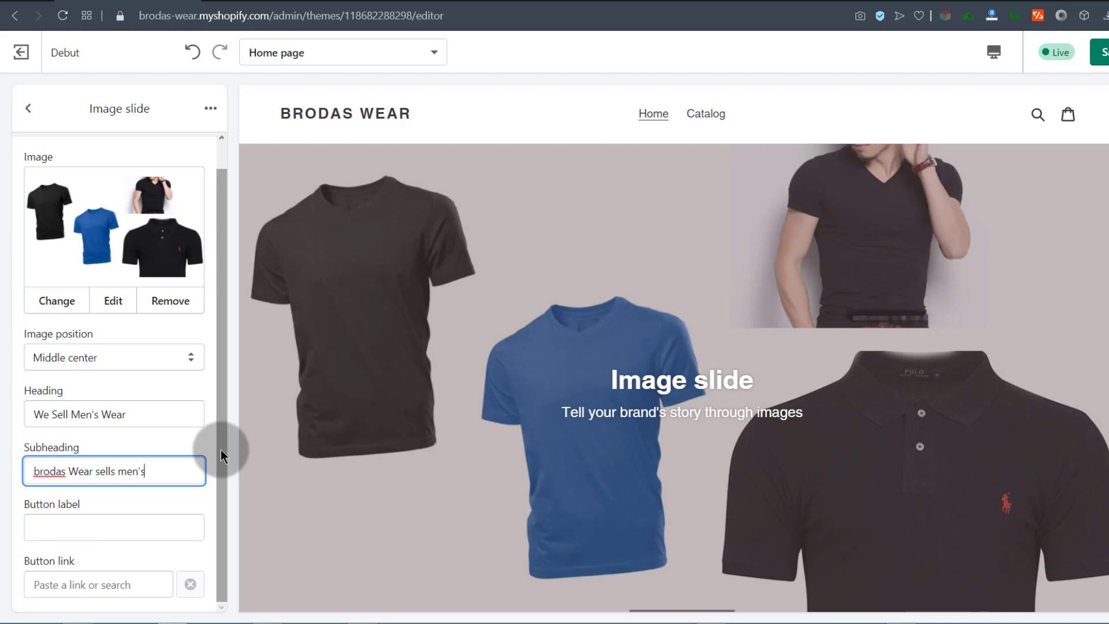
{"action": "type", "text": " shirts, T-Shi"}
{"action": "type", "text": "rts, polos and and more"}
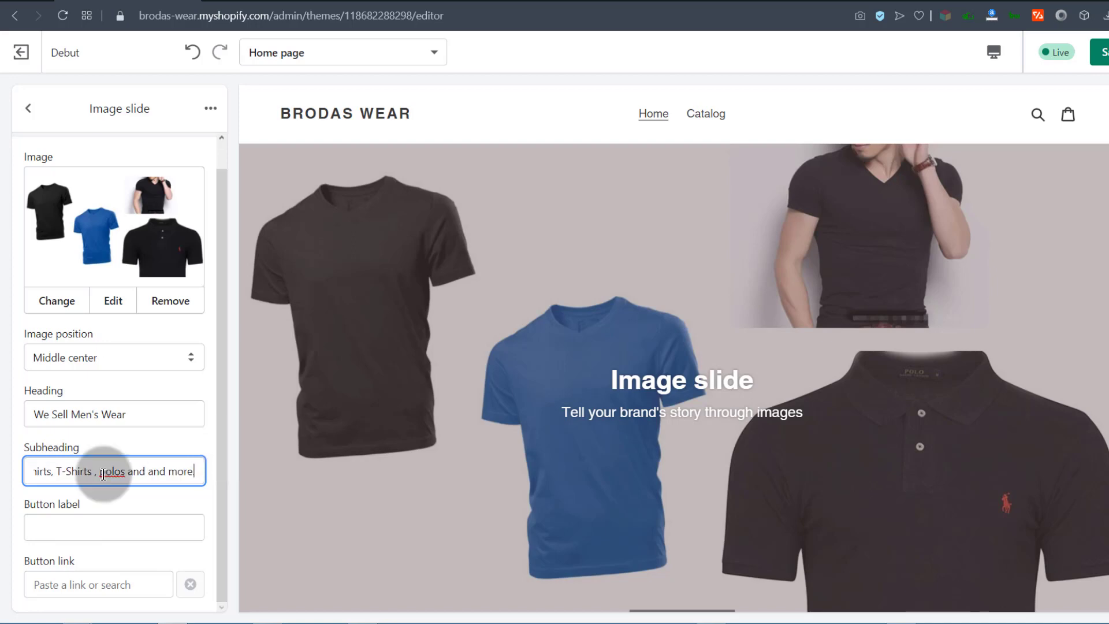
{"action": "left_click", "coordinate": [104, 474]}
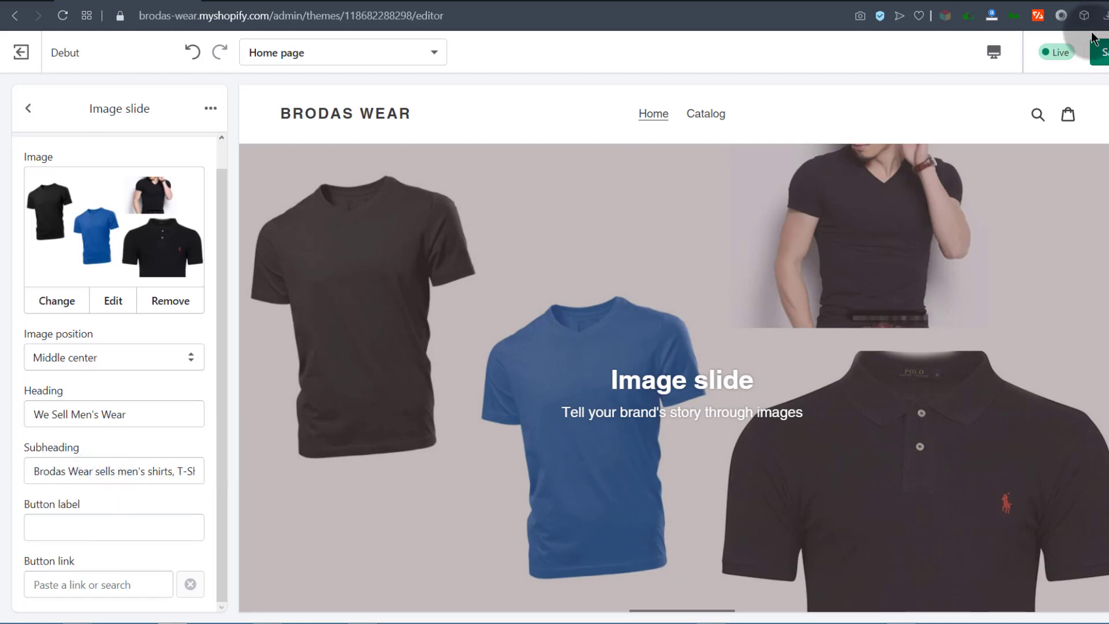
Save the image slide's text changes and set its button label to "View Catalogue".
{"action": "left_click", "coordinate": [1103, 52]}
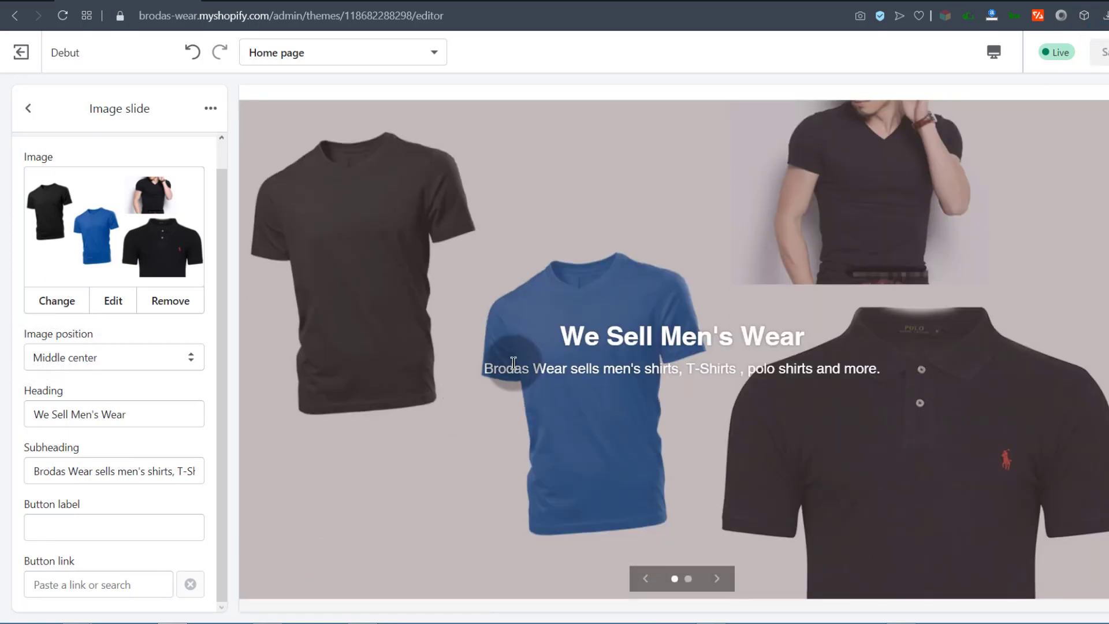
{"action": "left_click", "coordinate": [51, 516]}
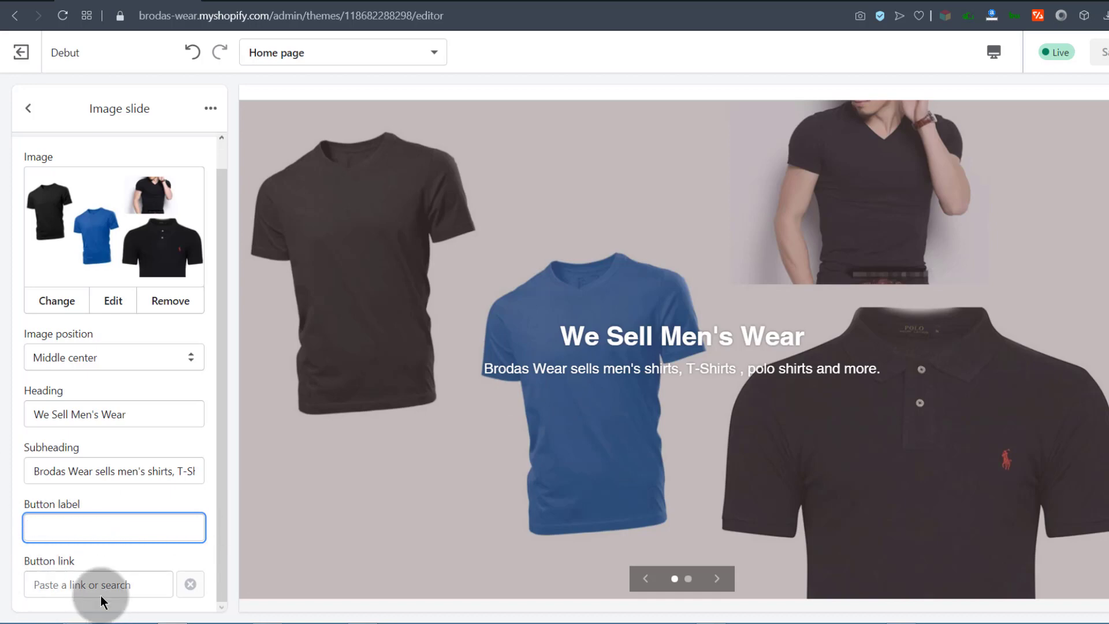
{"action": "left_click", "coordinate": [55, 527]}
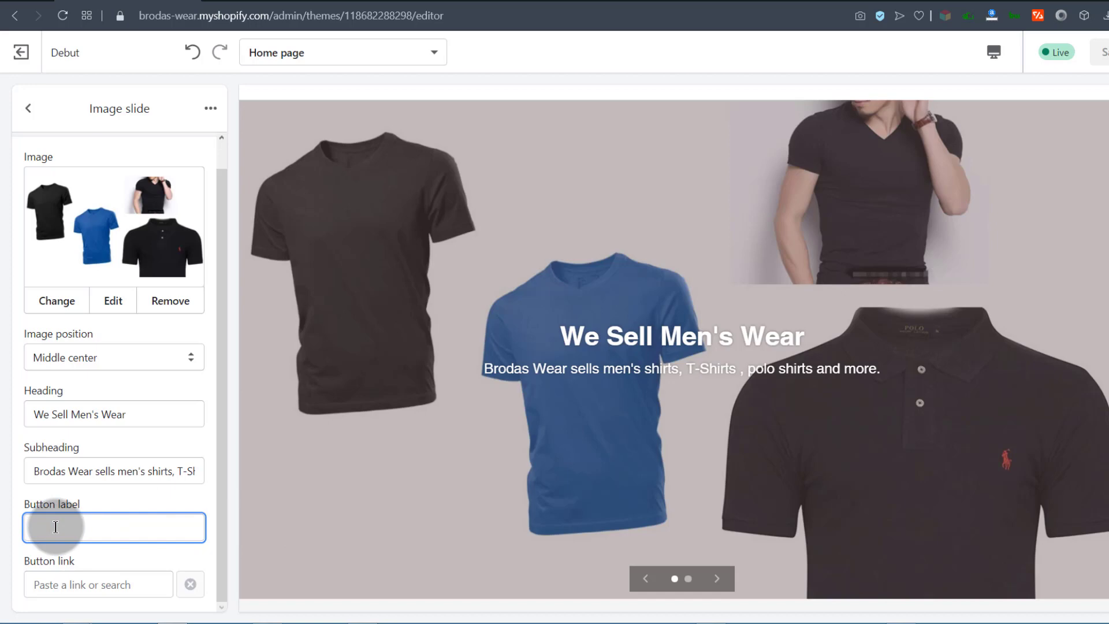
{"action": "type", "text": "View Catalogue"}
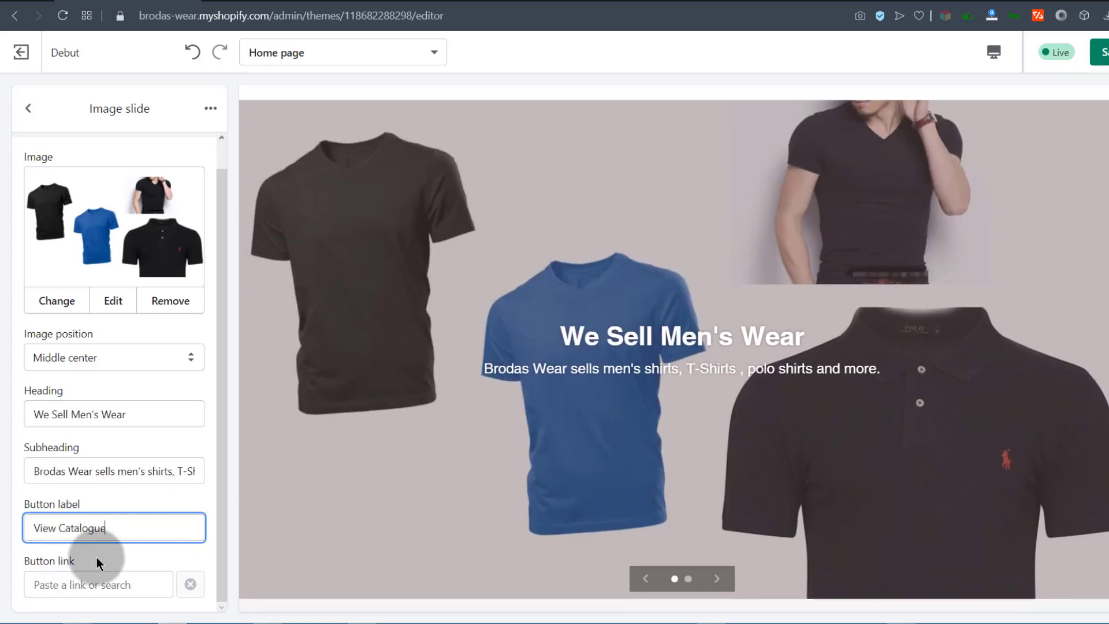
Link the image slide's button to All Products and save the changes.
{"action": "left_click", "coordinate": [78, 584]}
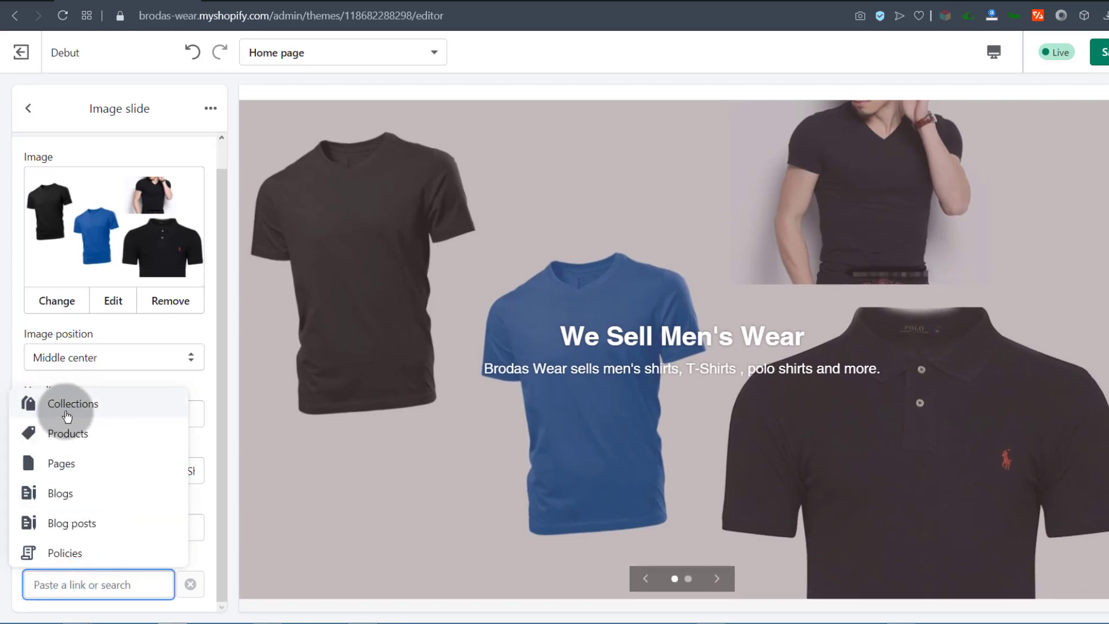
{"action": "left_click", "coordinate": [66, 437]}
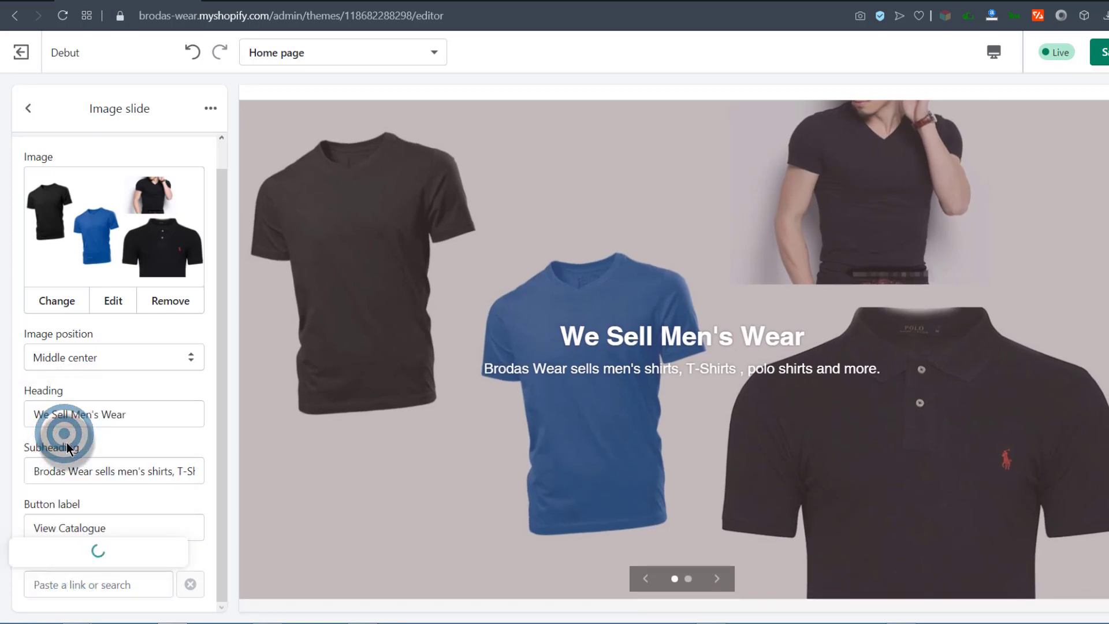
{"action": "left_click", "coordinate": [62, 395]}
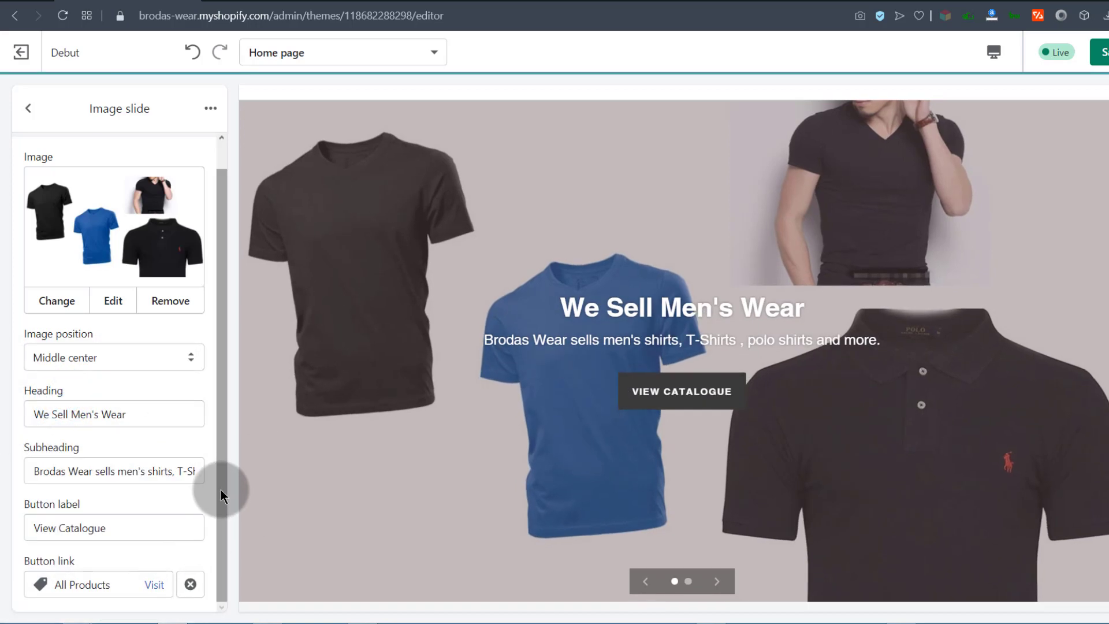
{"action": "left_click_drag", "start_coordinate": [222, 469], "coordinate": [218, 501]}
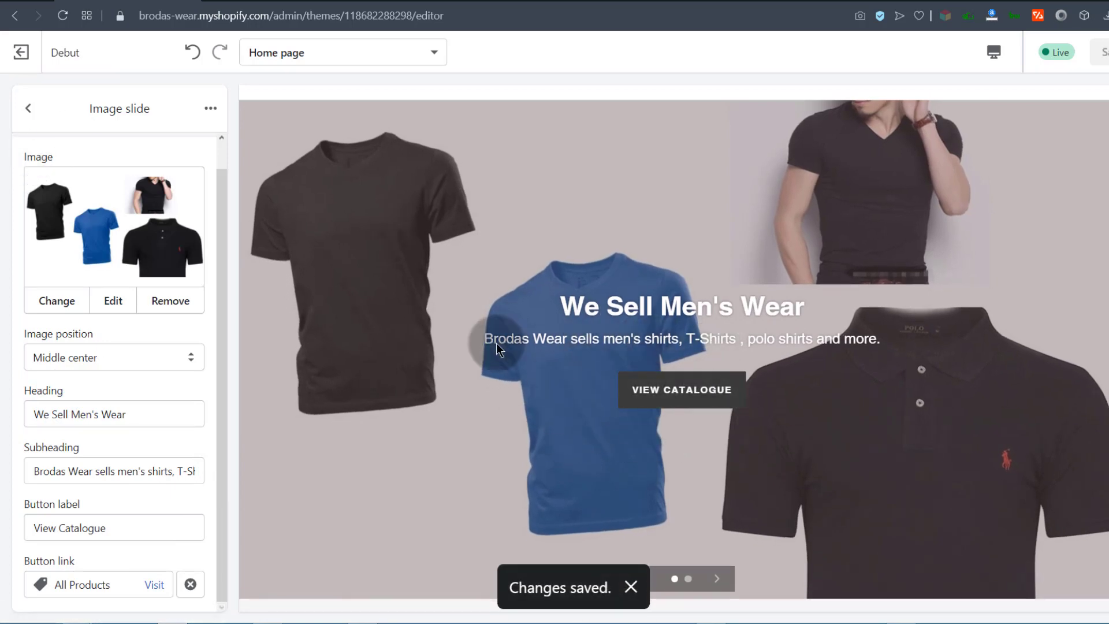
Look over the slideshow's slides and settings, and return to the home page's section list.
{"action": "left_click", "coordinate": [27, 108]}
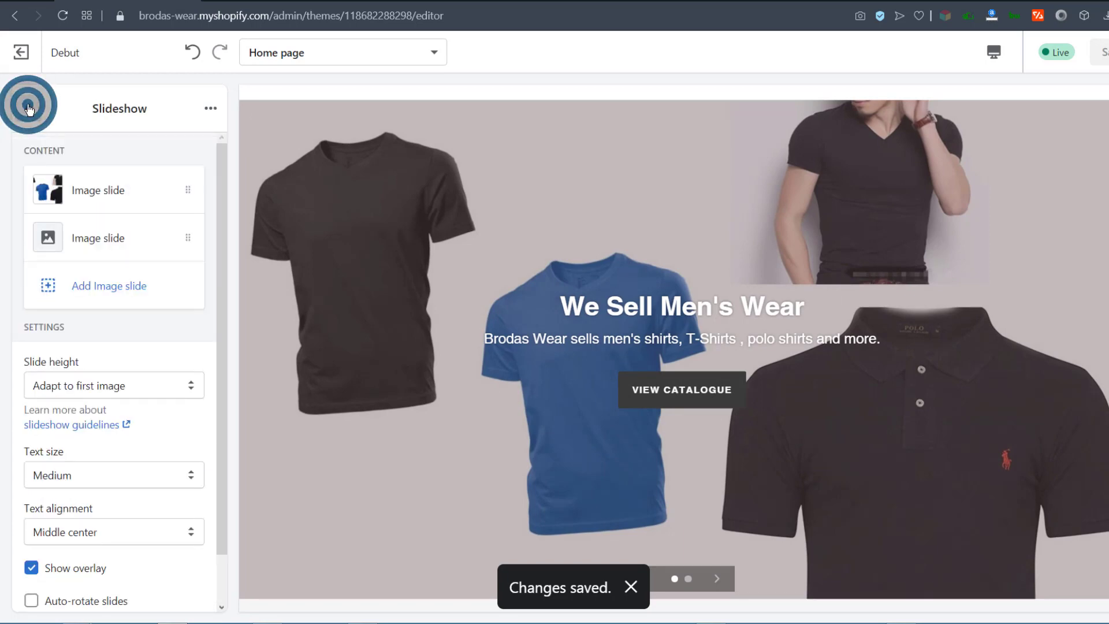
{"action": "scroll", "coordinate": [25, 404], "scroll_direction": "down", "scroll_amount": 2}
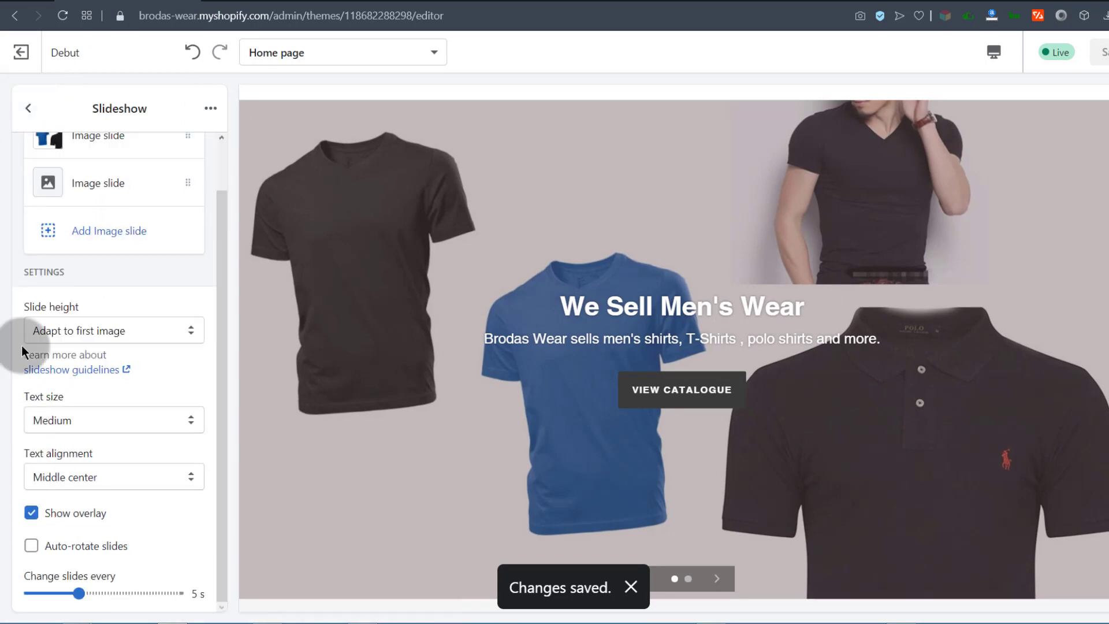
{"action": "scroll", "coordinate": [25, 346], "scroll_direction": "up", "scroll_amount": 2}
{"action": "left_click", "coordinate": [63, 193]}
{"action": "left_click", "coordinate": [29, 110]}
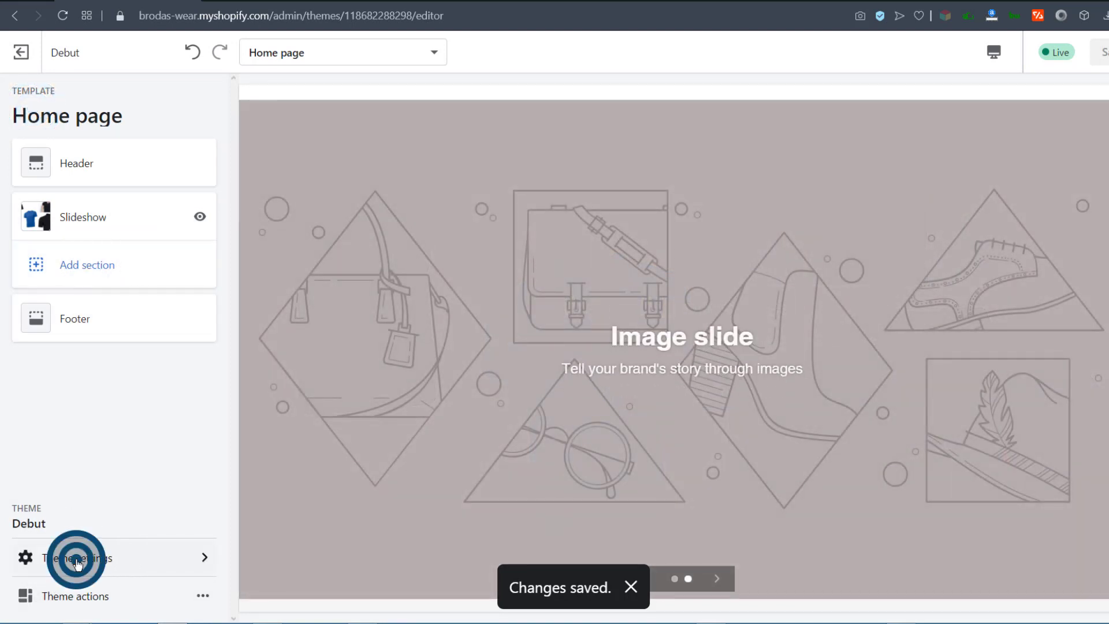
Examine the theme's color settings for text, buttons, form fields, image overlays and page, and return to the section list.
{"action": "left_click", "coordinate": [77, 562]}
{"action": "left_click", "coordinate": [74, 166]}
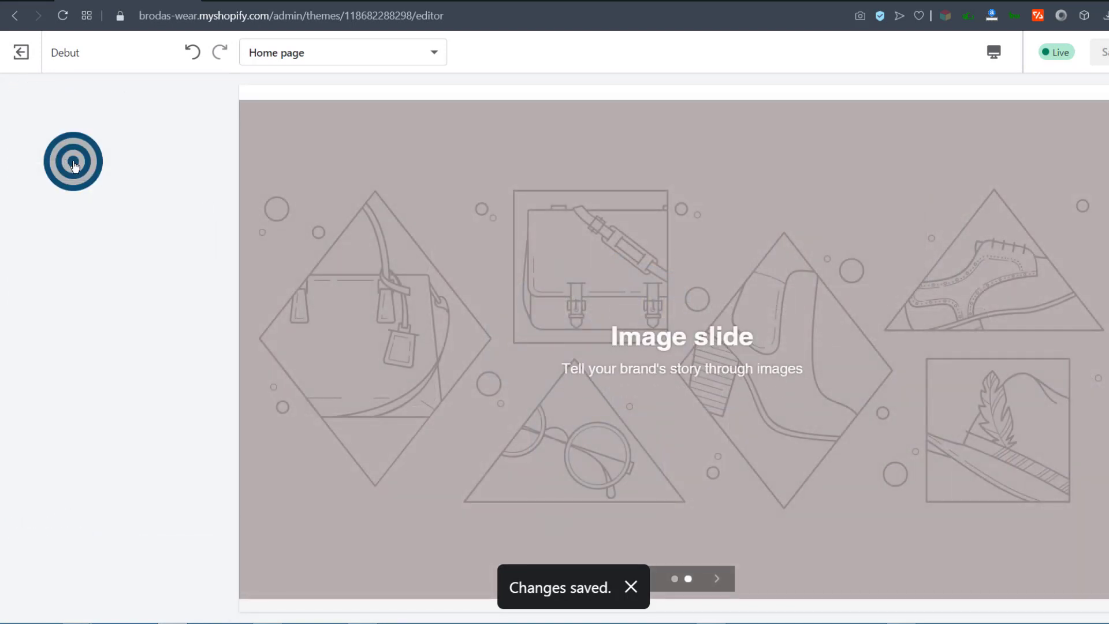
{"action": "scroll", "coordinate": [110, 438], "scroll_direction": "down", "scroll_amount": 3}
{"action": "scroll", "coordinate": [104, 430], "scroll_direction": "up", "scroll_amount": 3}
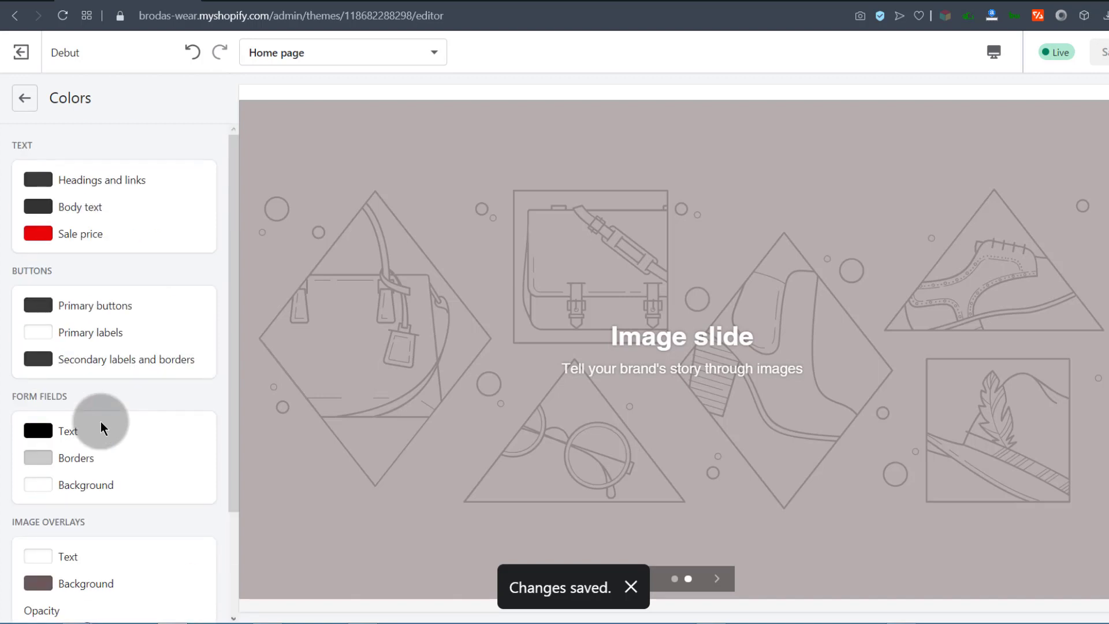
{"action": "scroll", "coordinate": [174, 335], "scroll_direction": "down", "scroll_amount": 3}
{"action": "scroll", "coordinate": [86, 434], "scroll_direction": "up", "scroll_amount": 3}
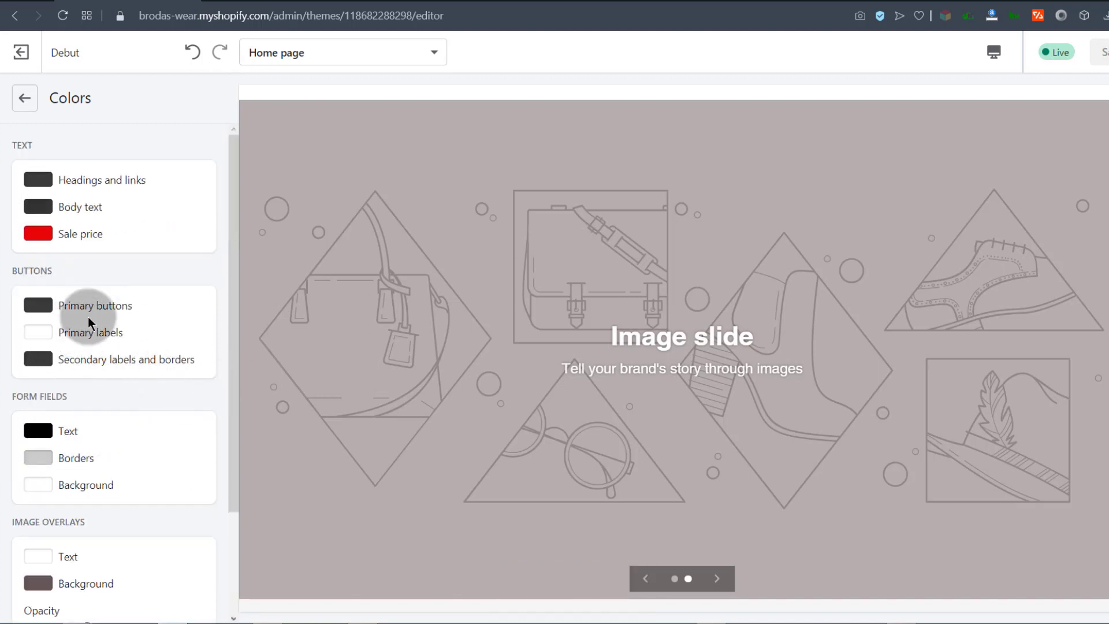
{"action": "scroll", "coordinate": [75, 494], "scroll_direction": "down", "scroll_amount": 3}
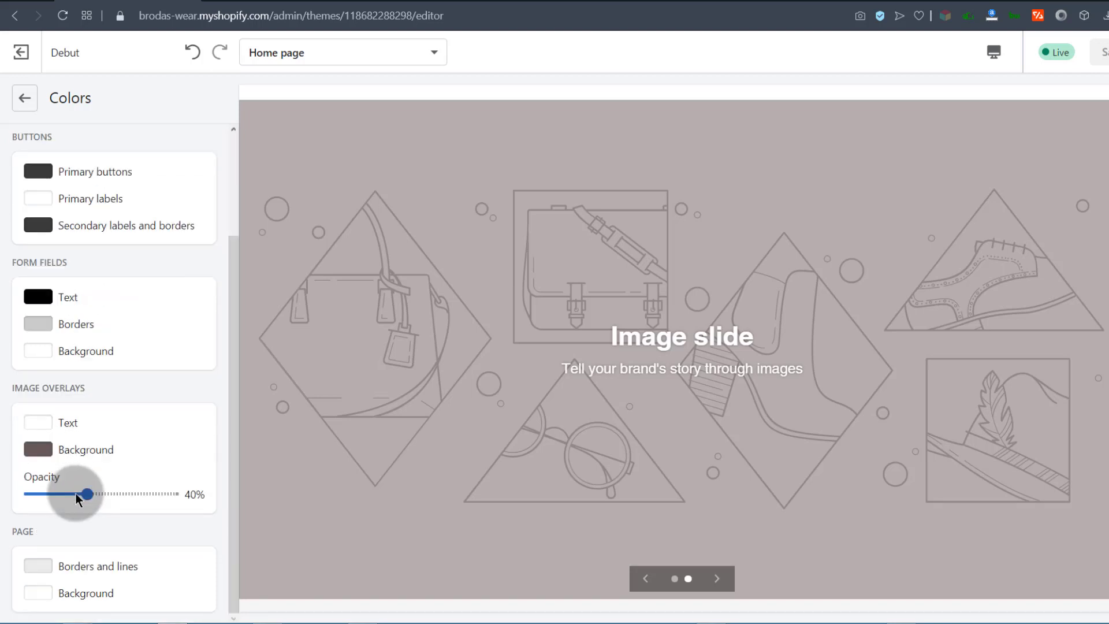
{"action": "scroll", "coordinate": [75, 493], "scroll_direction": "up", "scroll_amount": 3}
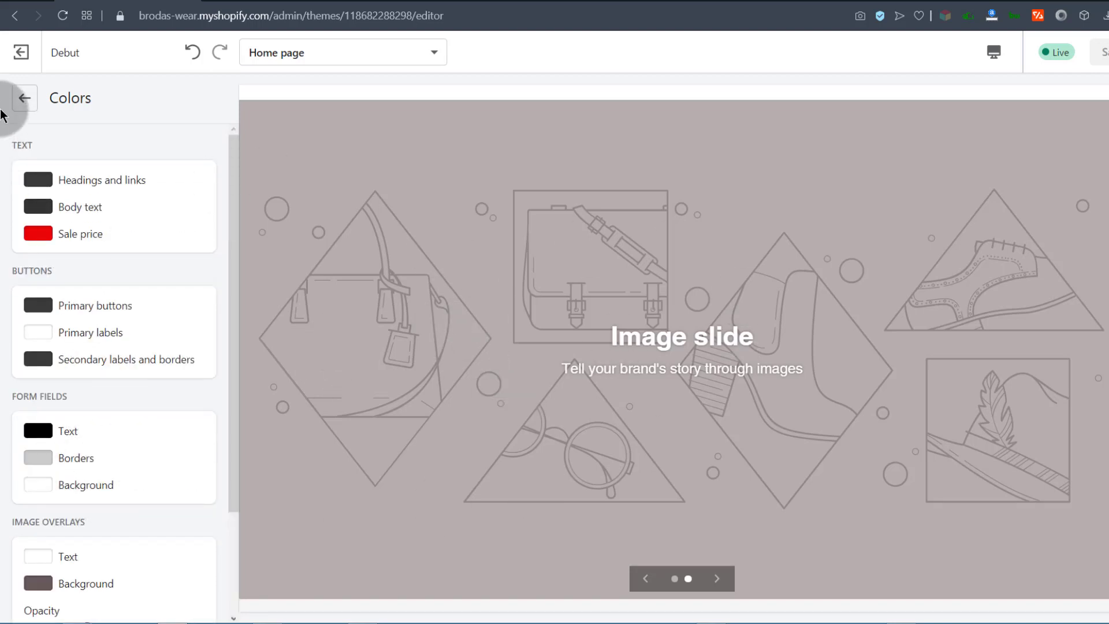
{"action": "left_click", "coordinate": [27, 99]}
{"action": "left_click", "coordinate": [27, 98]}
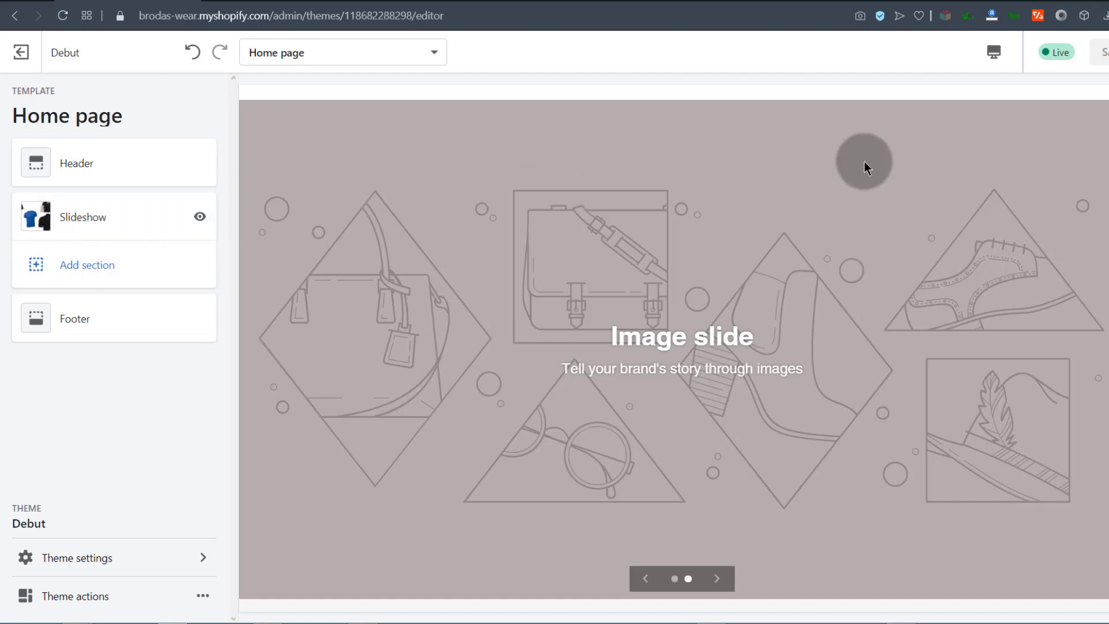
Reload the theme editor and set the slideshow's slide height to Medium.
{"action": "left_click", "coordinate": [63, 17]}
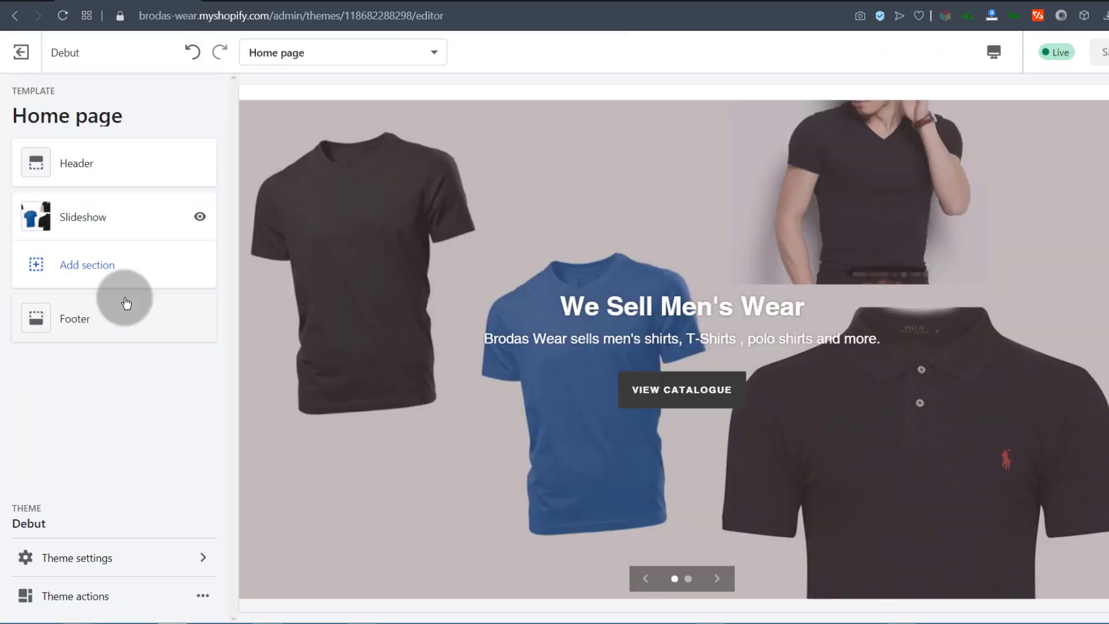
{"action": "left_click", "coordinate": [72, 218]}
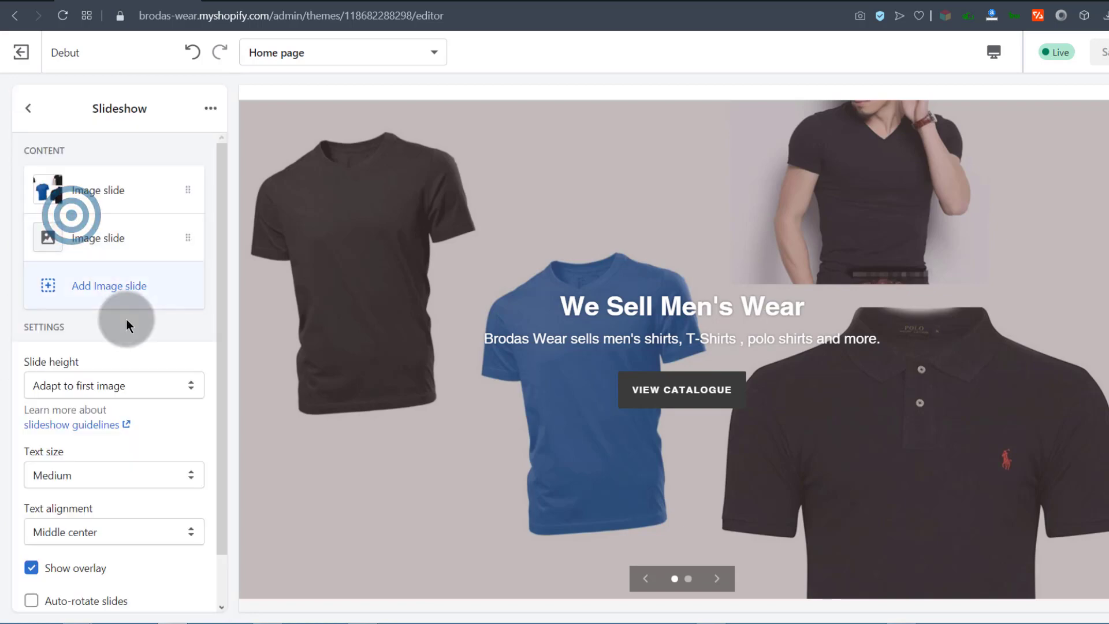
{"action": "left_click", "coordinate": [224, 228]}
{"action": "left_click_drag", "start_coordinate": [224, 227], "coordinate": [223, 318]}
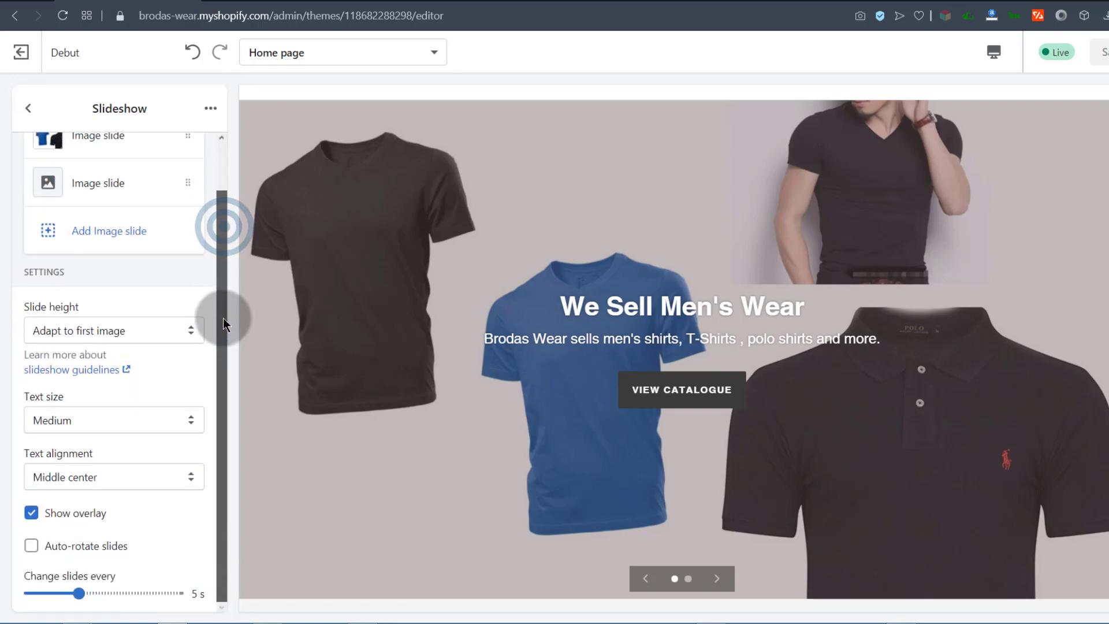
{"action": "left_click", "coordinate": [62, 329]}
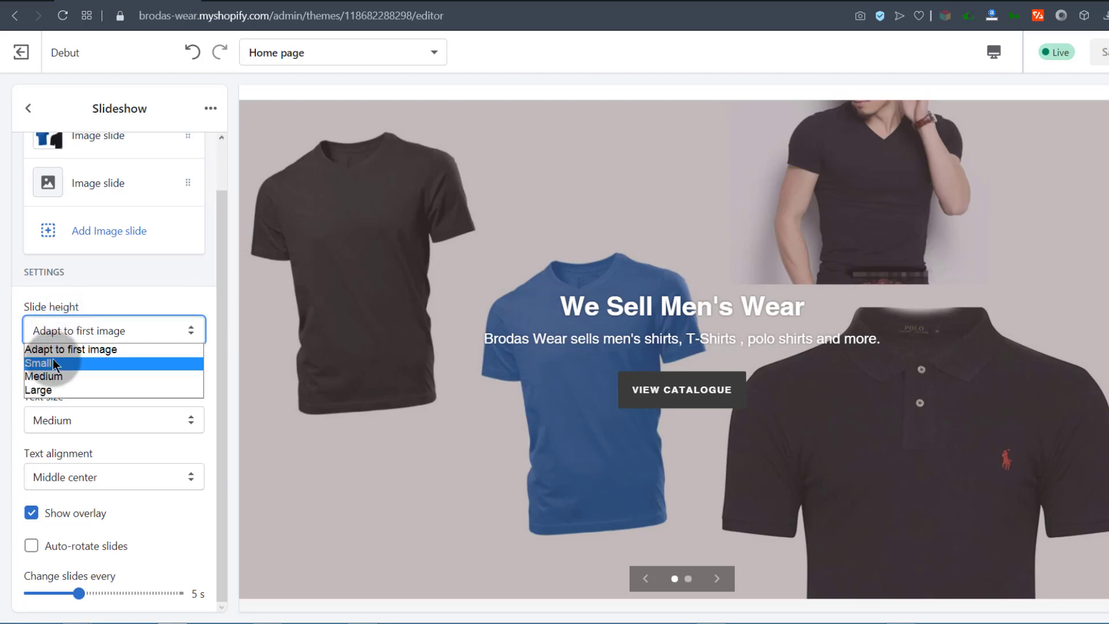
{"action": "left_click", "coordinate": [50, 376]}
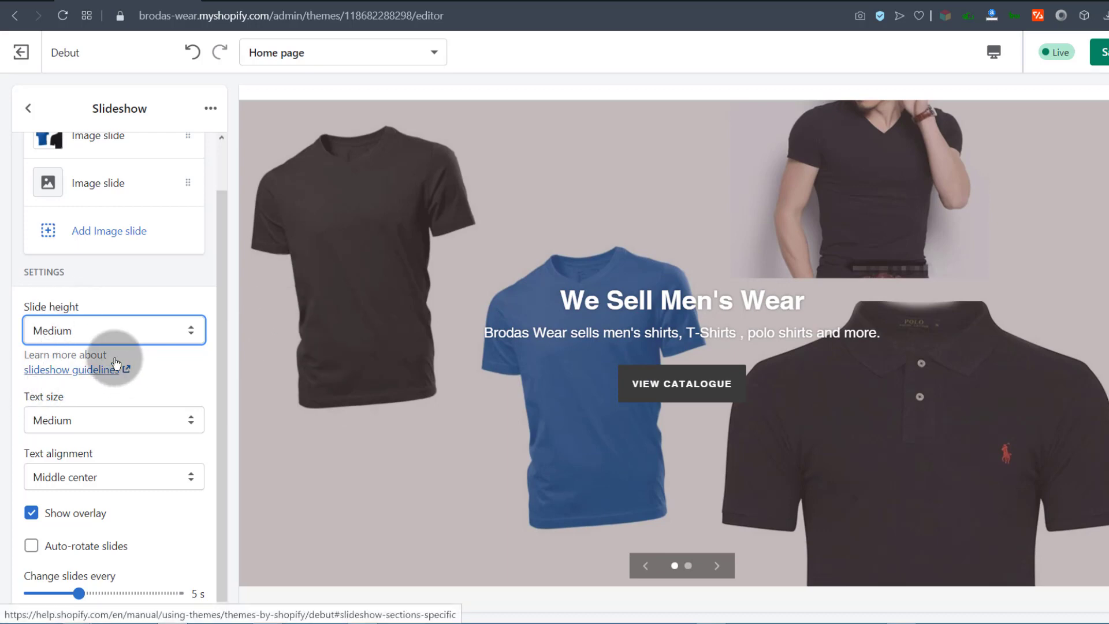
Set the slideshow's text size to Large.
{"action": "left_click", "coordinate": [96, 418]}
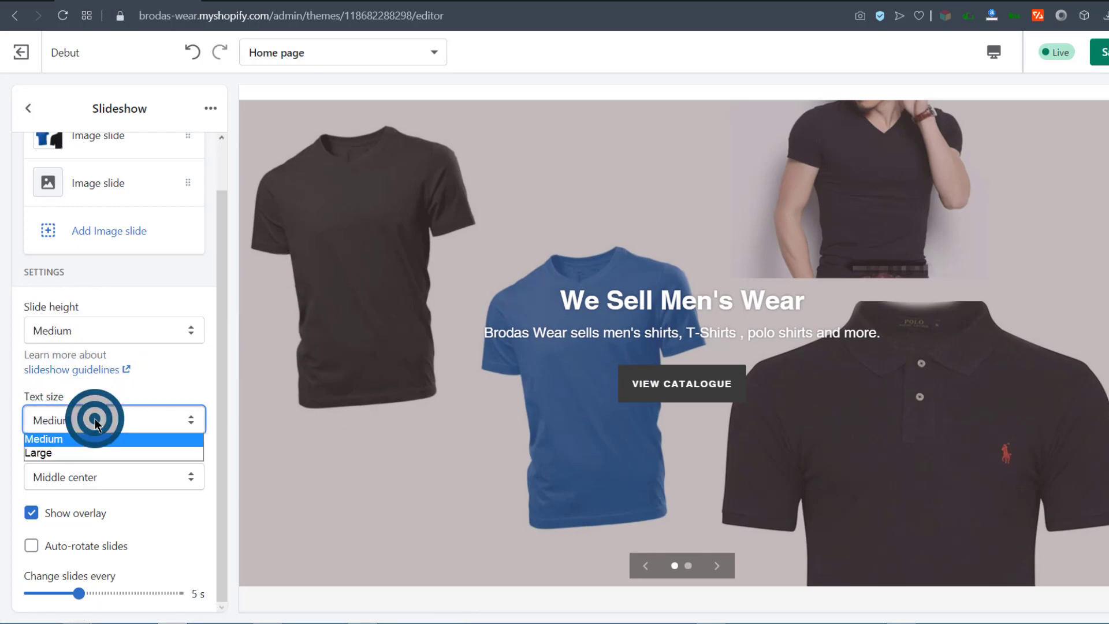
{"action": "left_click", "coordinate": [39, 452]}
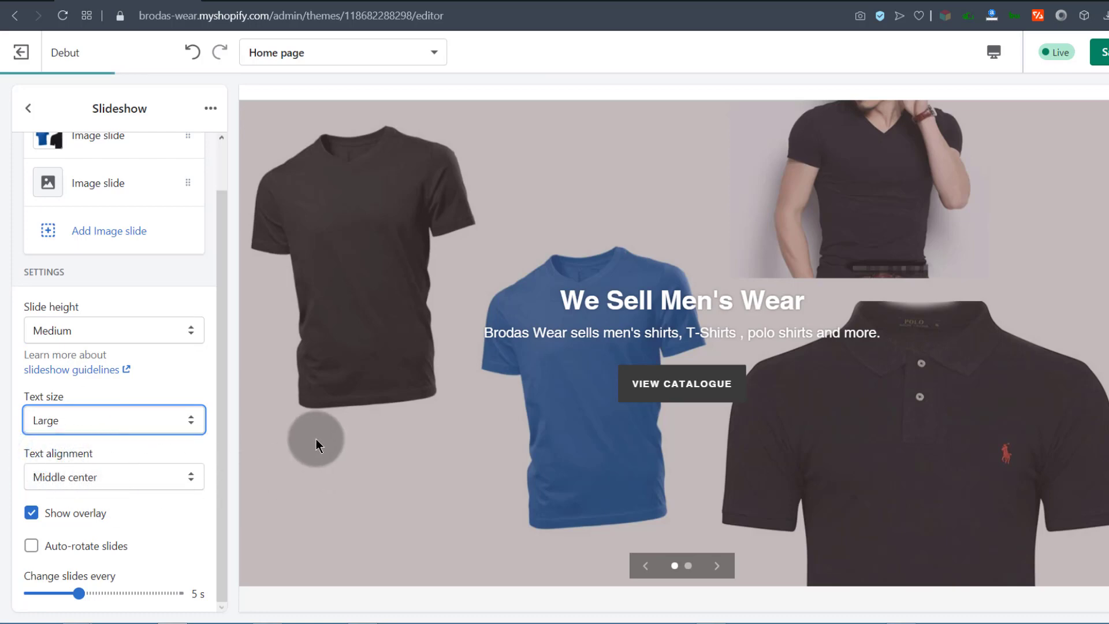
{"action": "left_click_drag", "start_coordinate": [221, 404], "coordinate": [220, 459]}
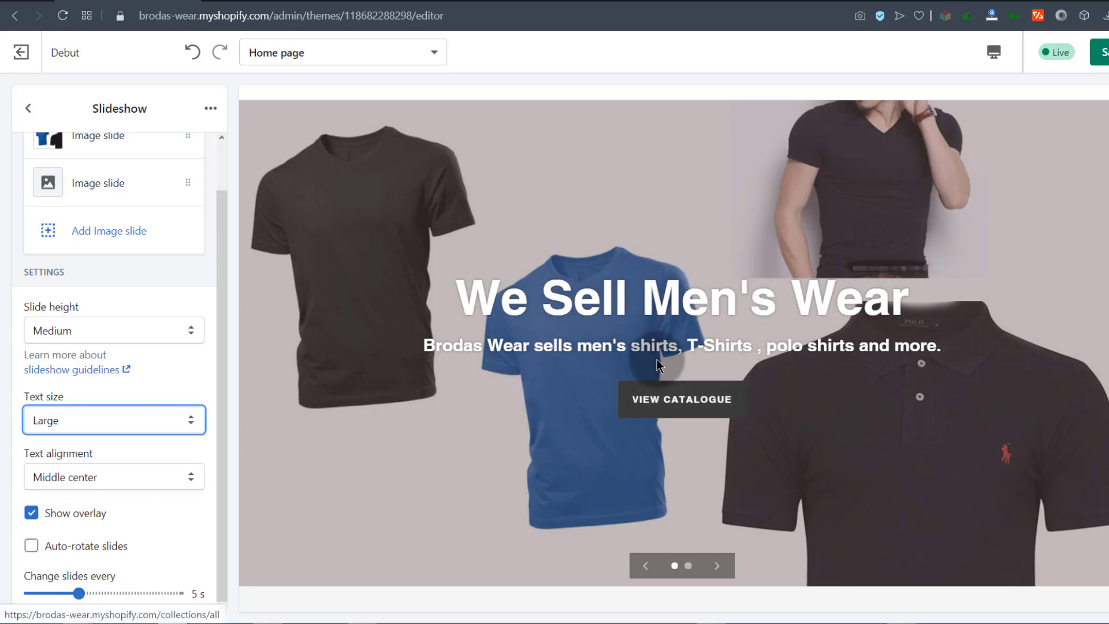
Toggle the slideshow's overlay off and on again, and turn on auto-rotation of the slides.
{"action": "left_click", "coordinate": [32, 513]}
{"action": "left_click", "coordinate": [32, 514]}
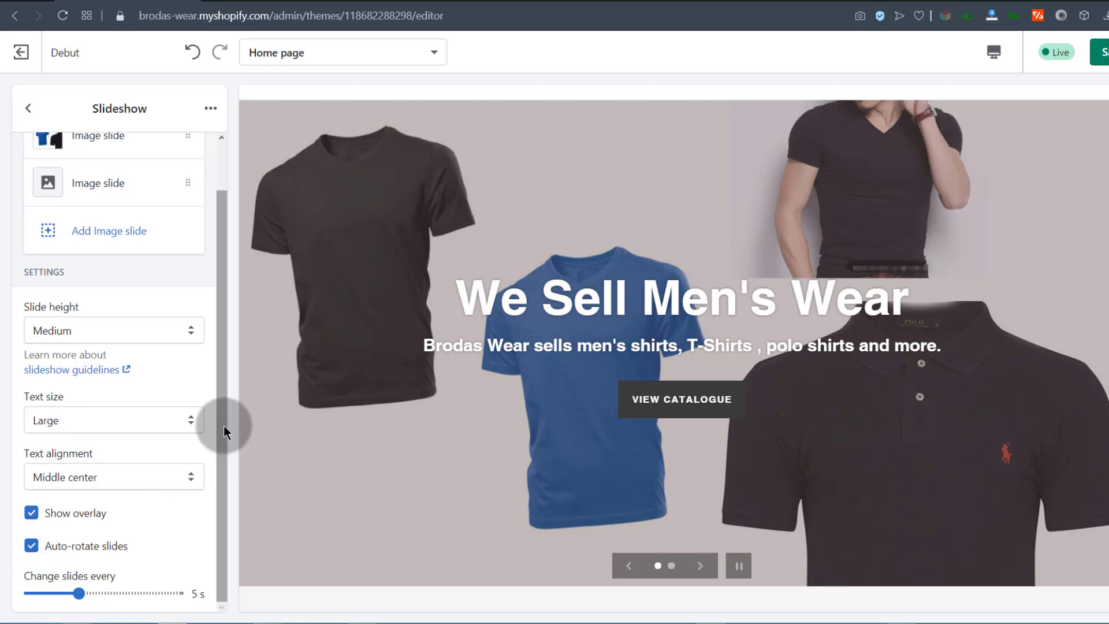
{"action": "left_click_drag", "start_coordinate": [223, 426], "coordinate": [225, 461]}
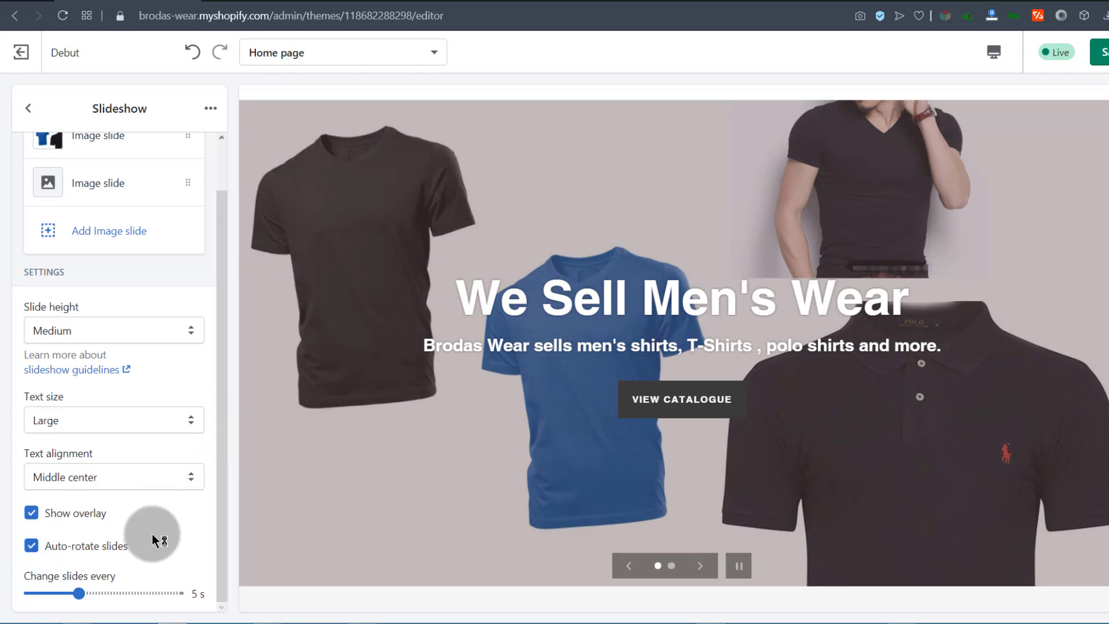
{"action": "left_click", "coordinate": [31, 545]}
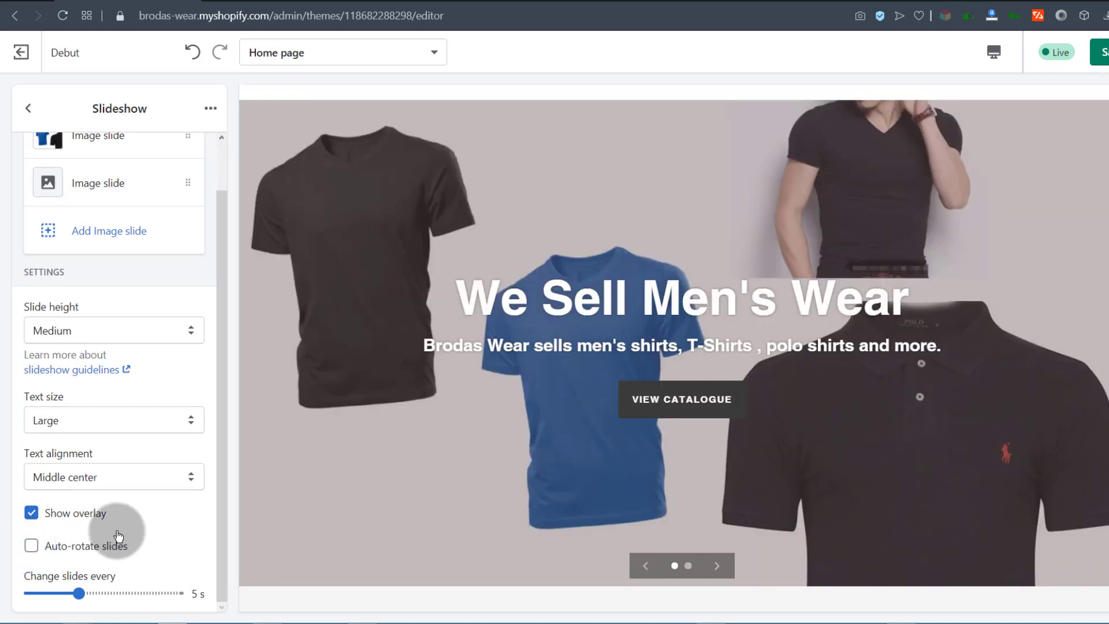
{"action": "left_click", "coordinate": [31, 545]}
Upload the picture of maroon, navy striped and black long-sleeved shirts and use it as the second slide's image.
{"action": "left_click", "coordinate": [217, 390]}
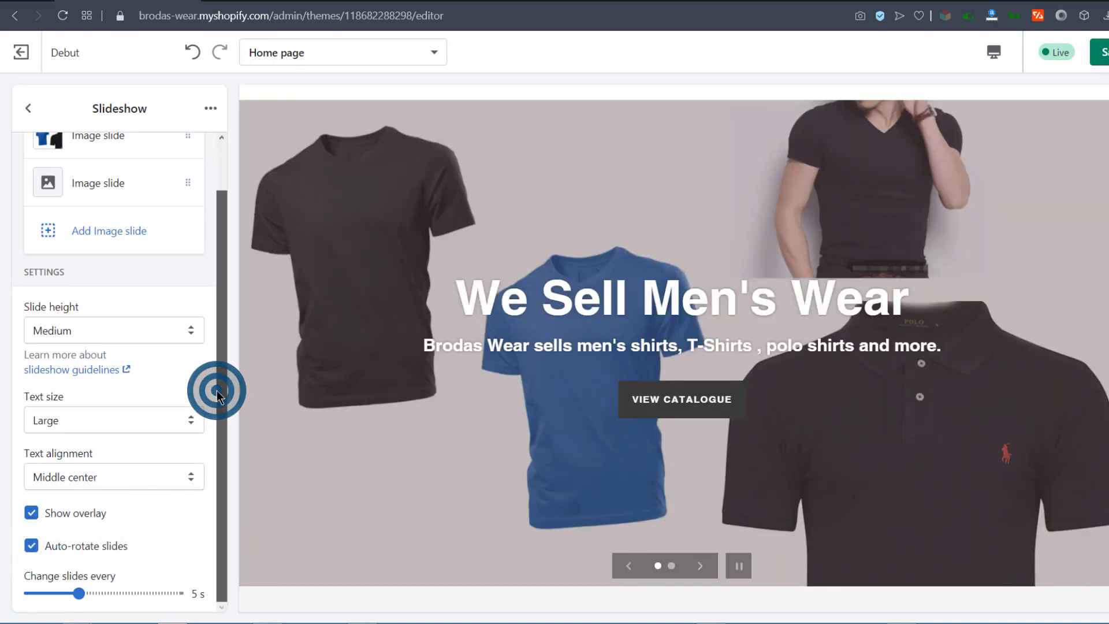
{"action": "left_click_drag", "start_coordinate": [217, 390], "coordinate": [218, 322]}
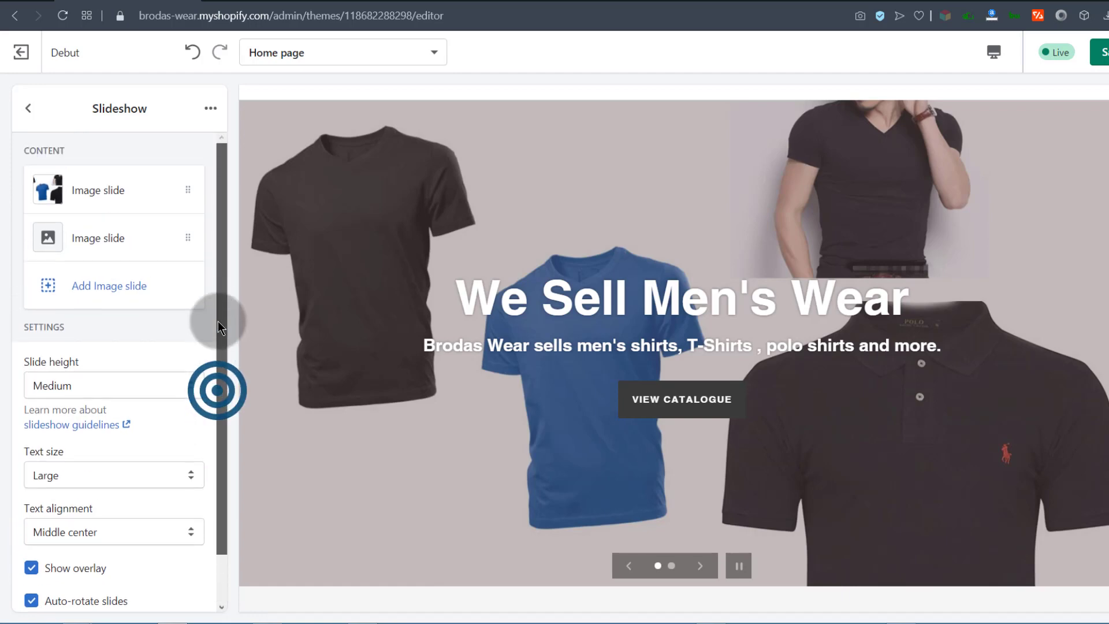
{"action": "left_click", "coordinate": [97, 236]}
{"action": "left_click", "coordinate": [113, 249]}
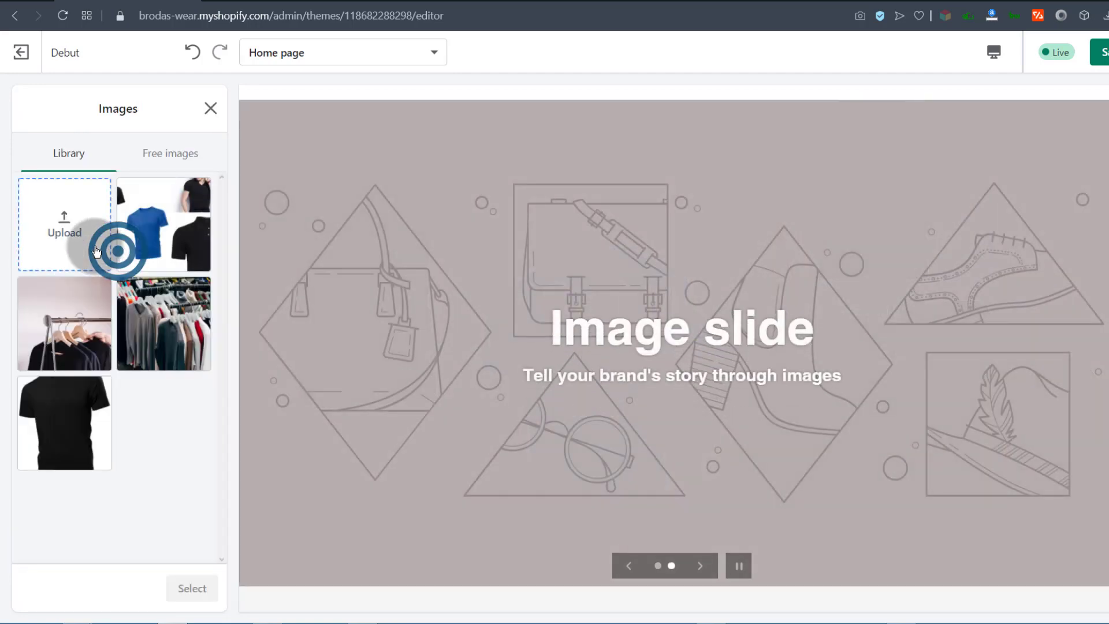
{"action": "left_click", "coordinate": [625, 335]}
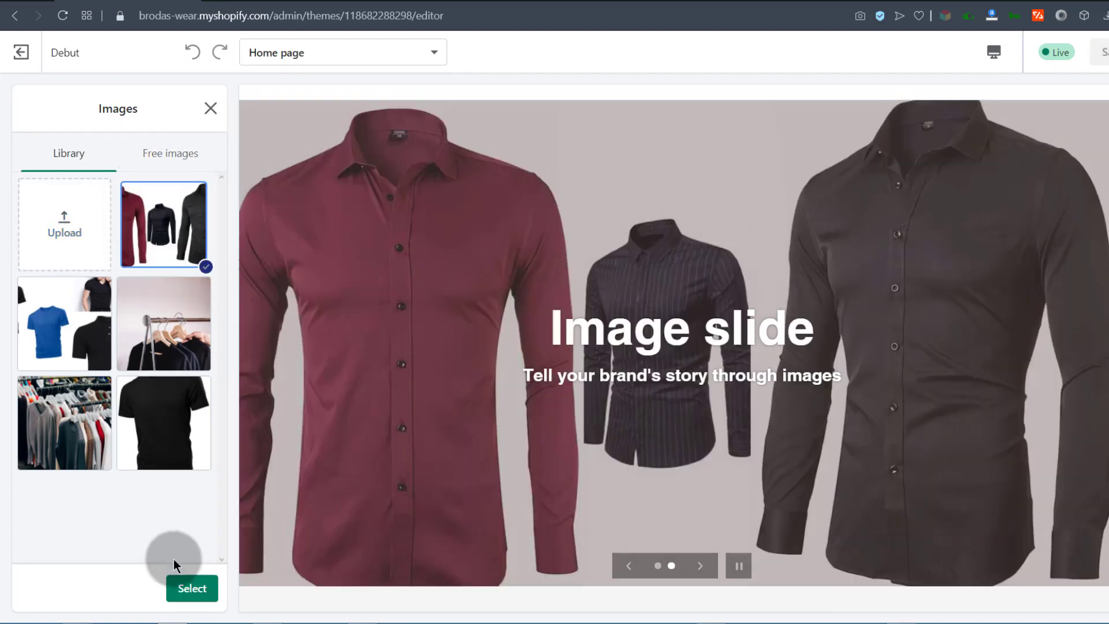
{"action": "left_click", "coordinate": [191, 598]}
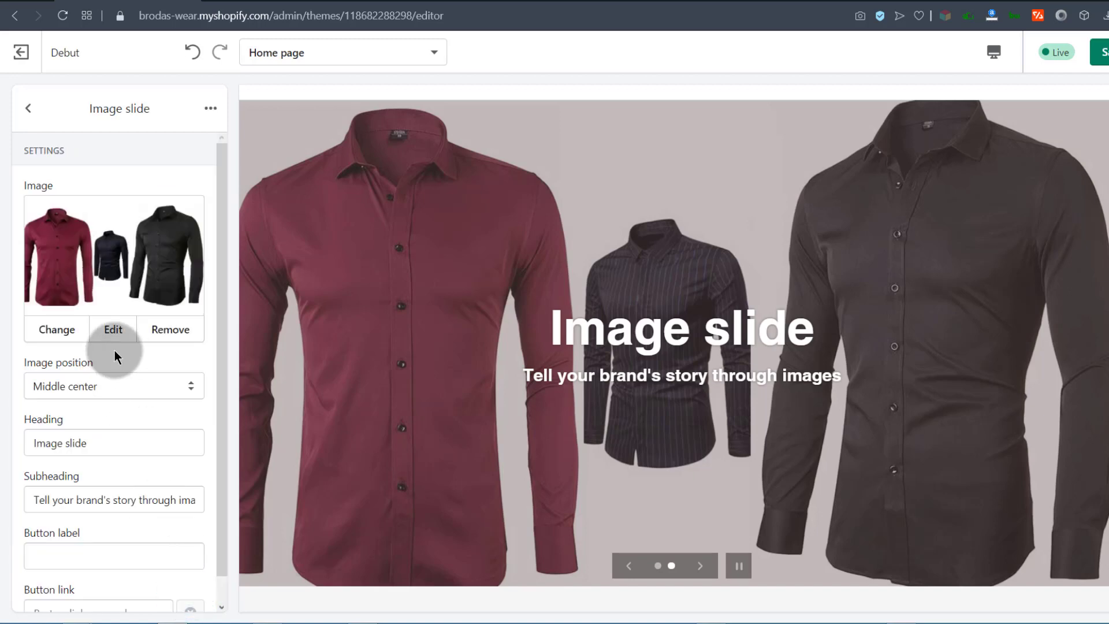
Set the second slide's heading to "Formal and Casual Wear for men" and its subheading to "Check out our casual and formal collections.".
{"action": "scroll", "coordinate": [144, 312], "scroll_direction": "down", "scroll_amount": 1}
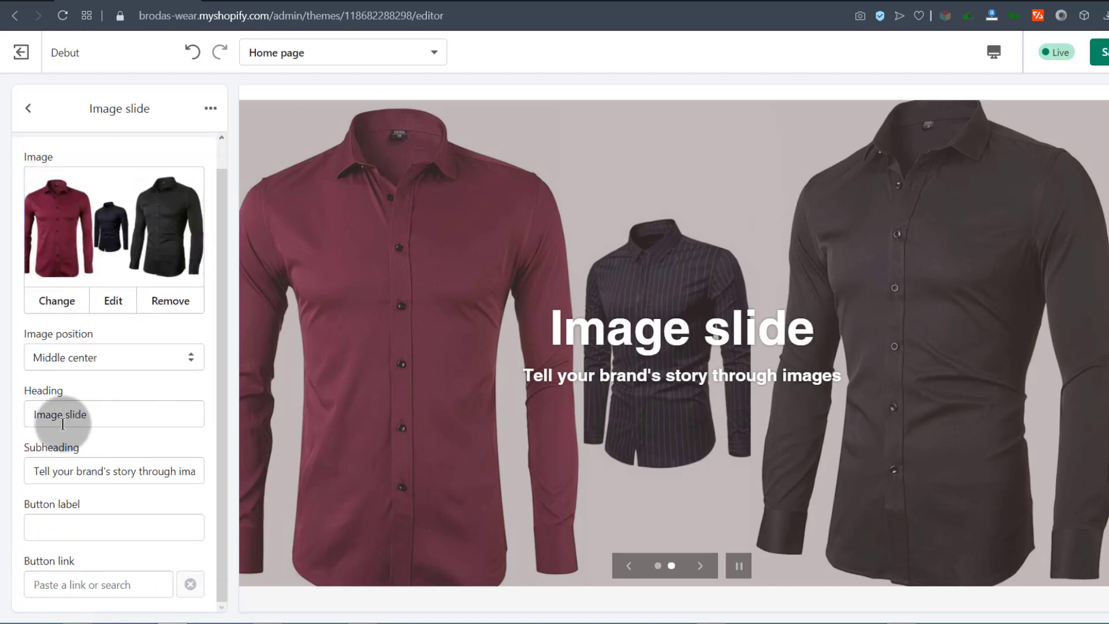
{"action": "left_click_drag", "start_coordinate": [101, 410], "coordinate": [10, 418]}
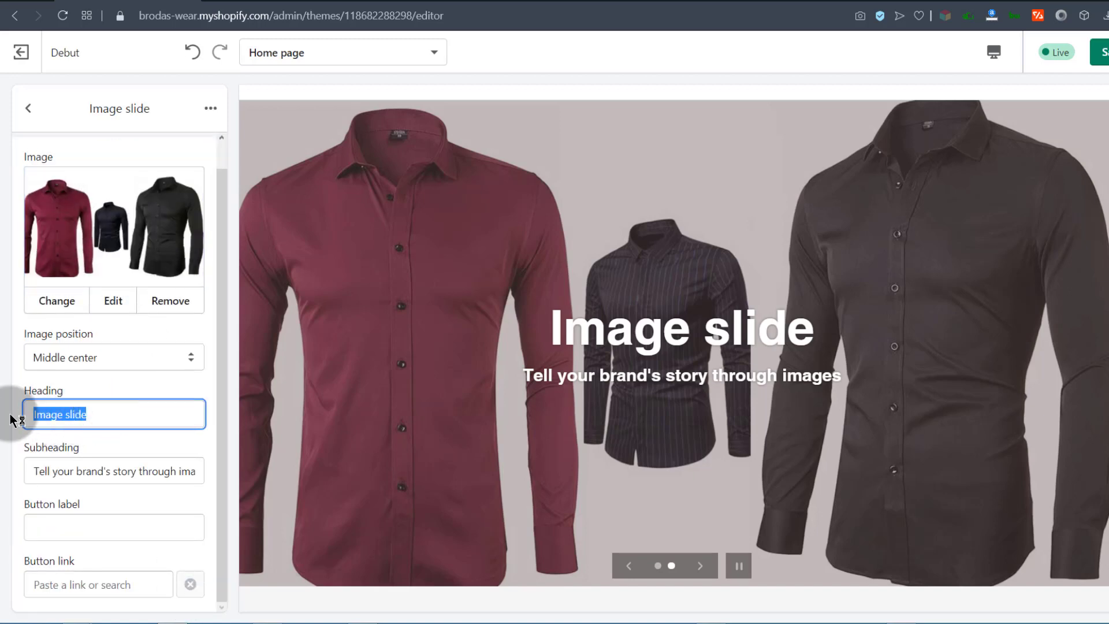
{"action": "type", "text": "Formal and Informal Wear for men"}
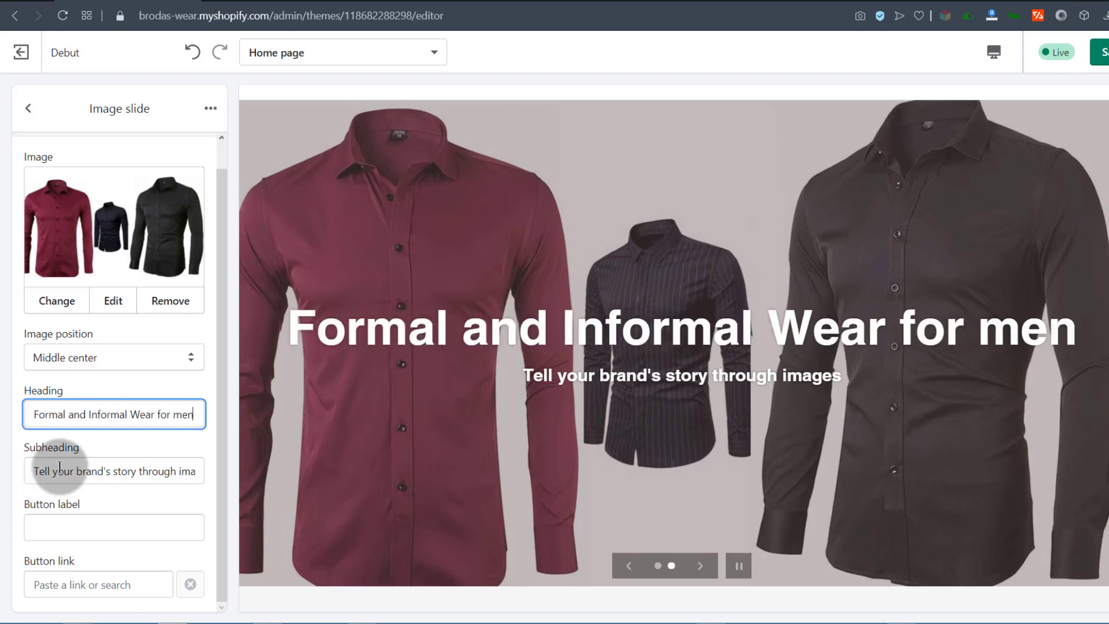
{"action": "left_click_drag", "start_coordinate": [35, 471], "coordinate": [168, 470]}
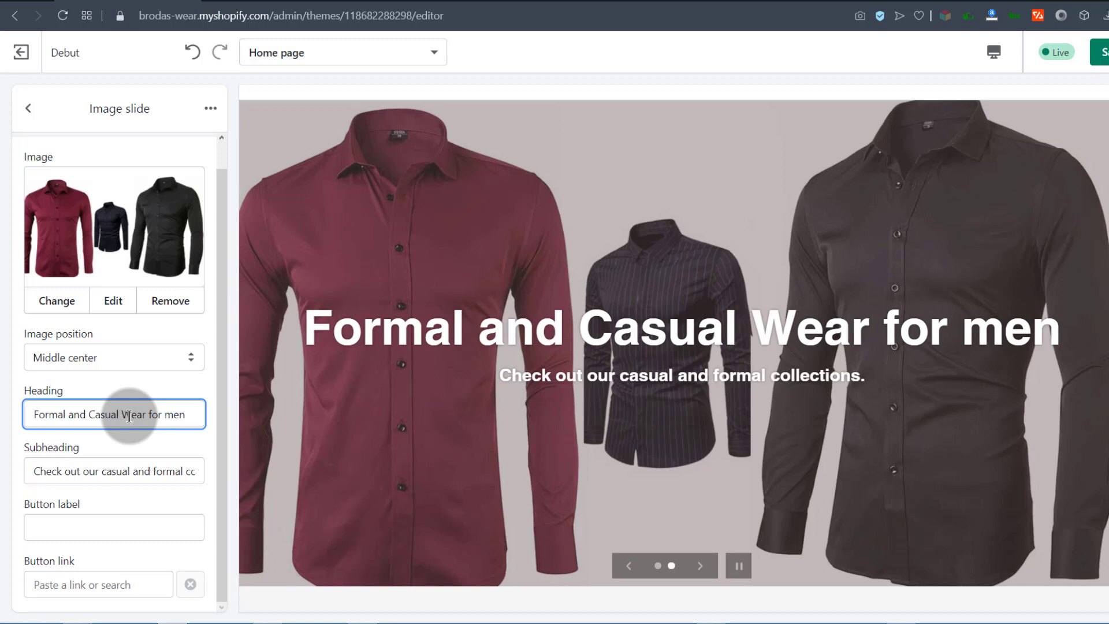
{"action": "left_click", "coordinate": [218, 388]}
Label the second slide's button "View formal Shirts" and link it to the Formal Shirts collection.
{"action": "left_click", "coordinate": [84, 522]}
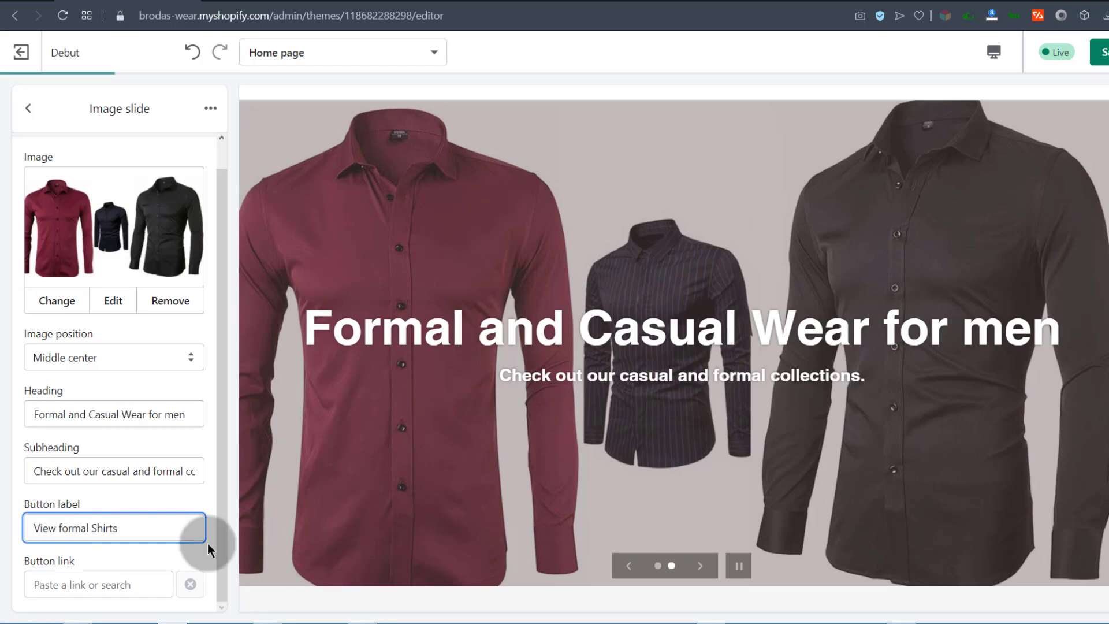
{"action": "left_click_drag", "start_coordinate": [221, 466], "coordinate": [219, 528]}
{"action": "left_click", "coordinate": [67, 584]}
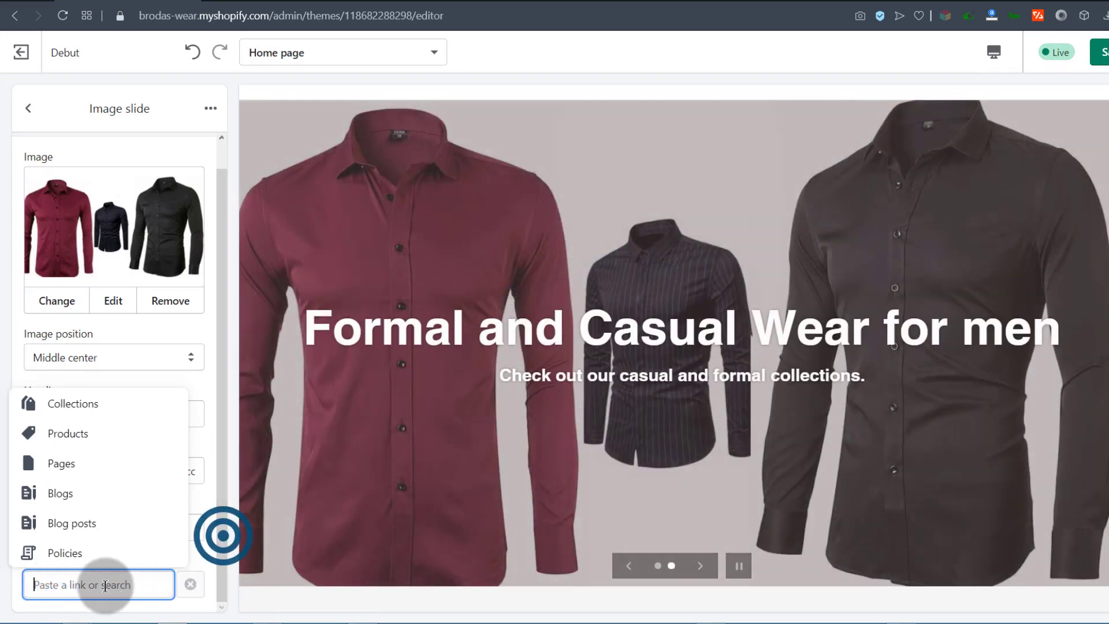
{"action": "right_click", "coordinate": [44, 584]}
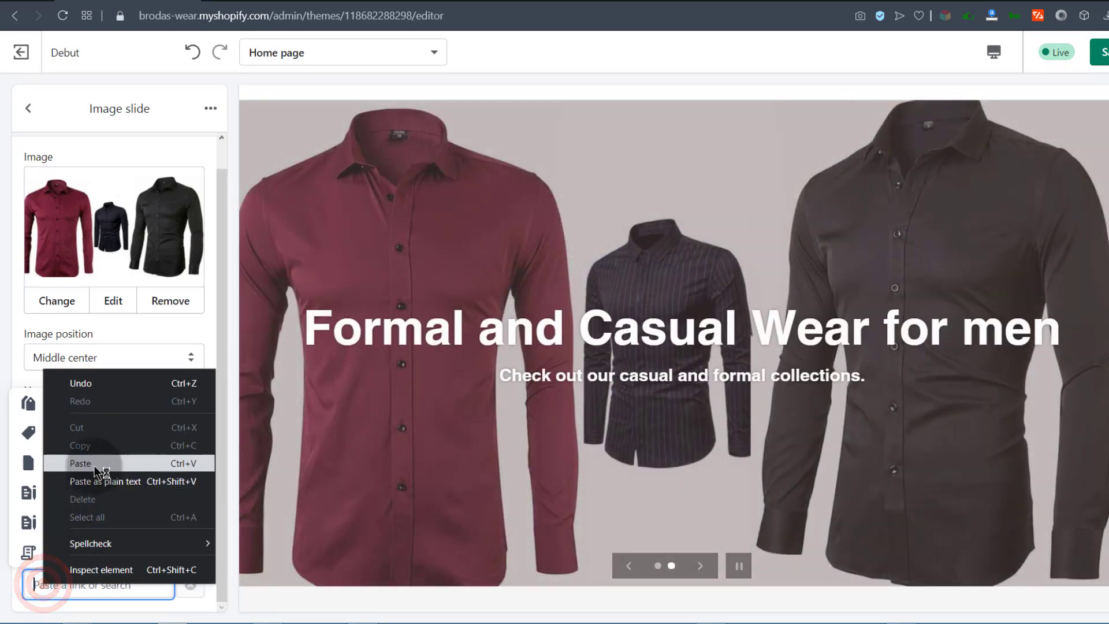
{"action": "left_click", "coordinate": [32, 582]}
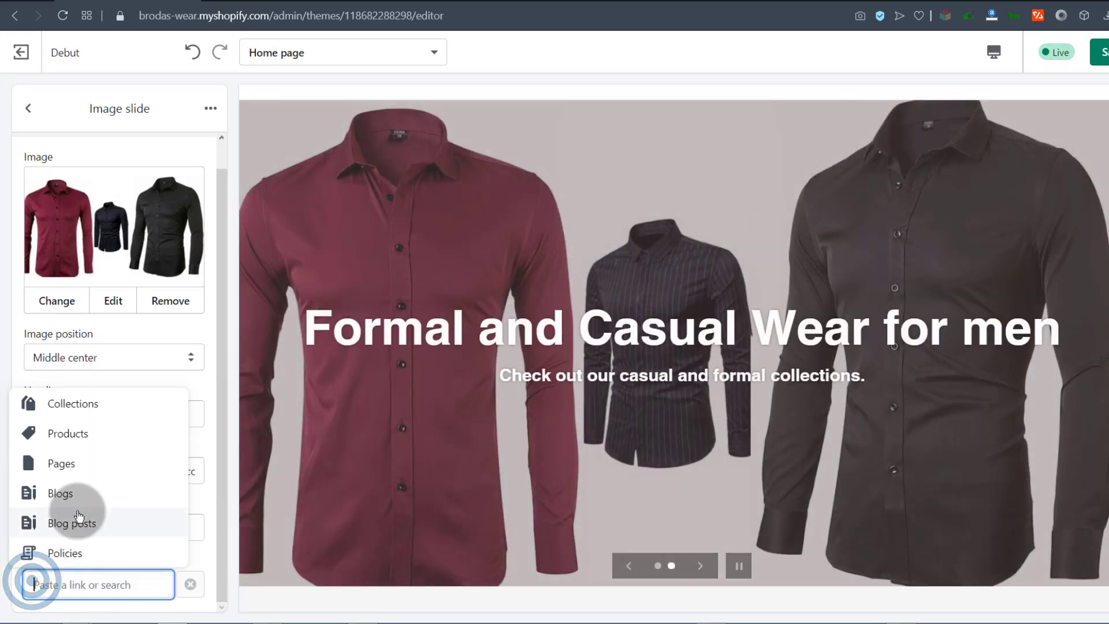
{"action": "left_click", "coordinate": [66, 407]}
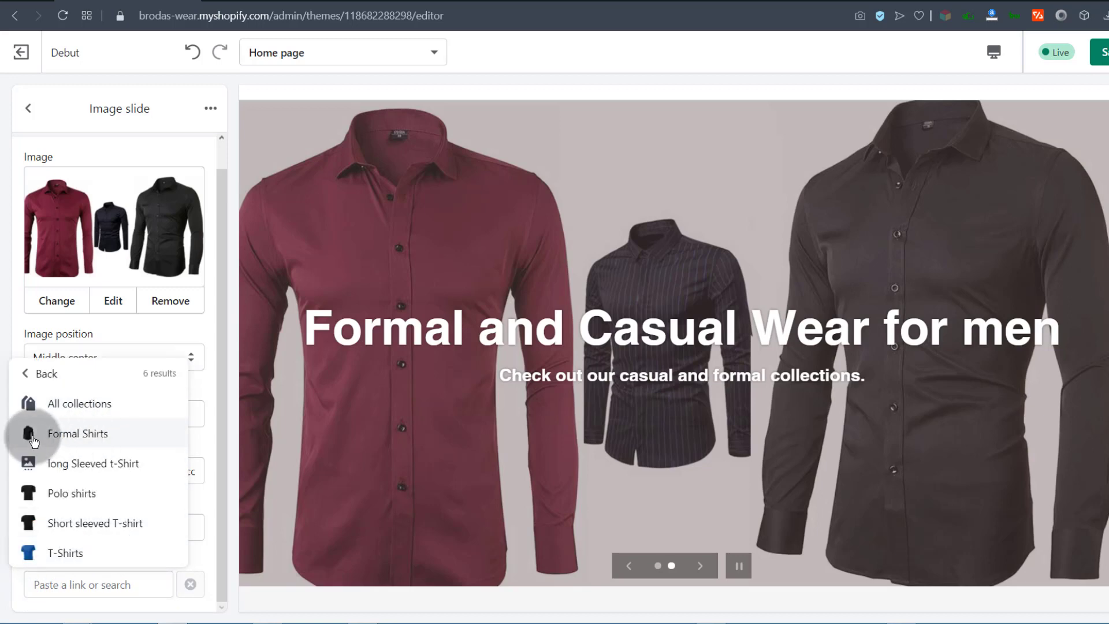
{"action": "left_click", "coordinate": [85, 435]}
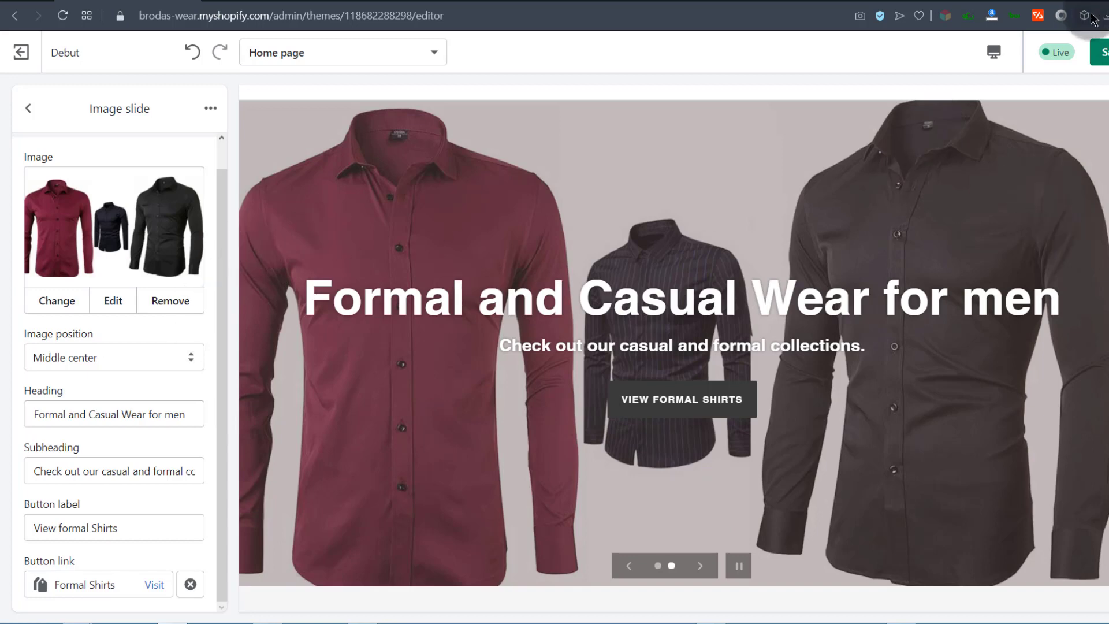
Switch to the store preview, reload it and hide the preview bar.
{"action": "left_click", "coordinate": [265, 2]}
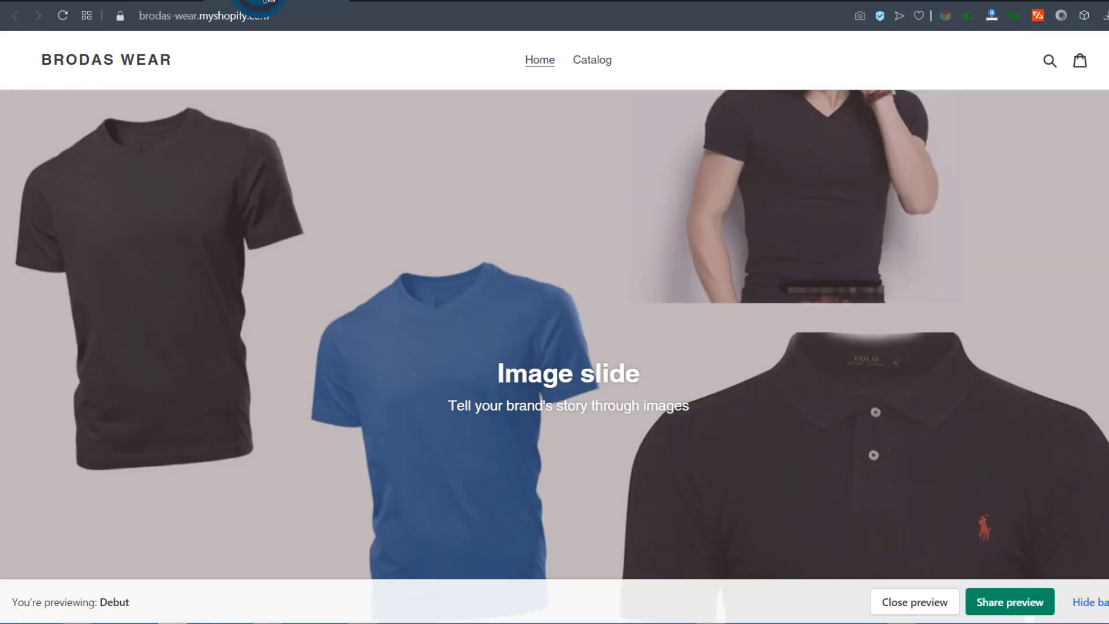
{"action": "left_click", "coordinate": [63, 17]}
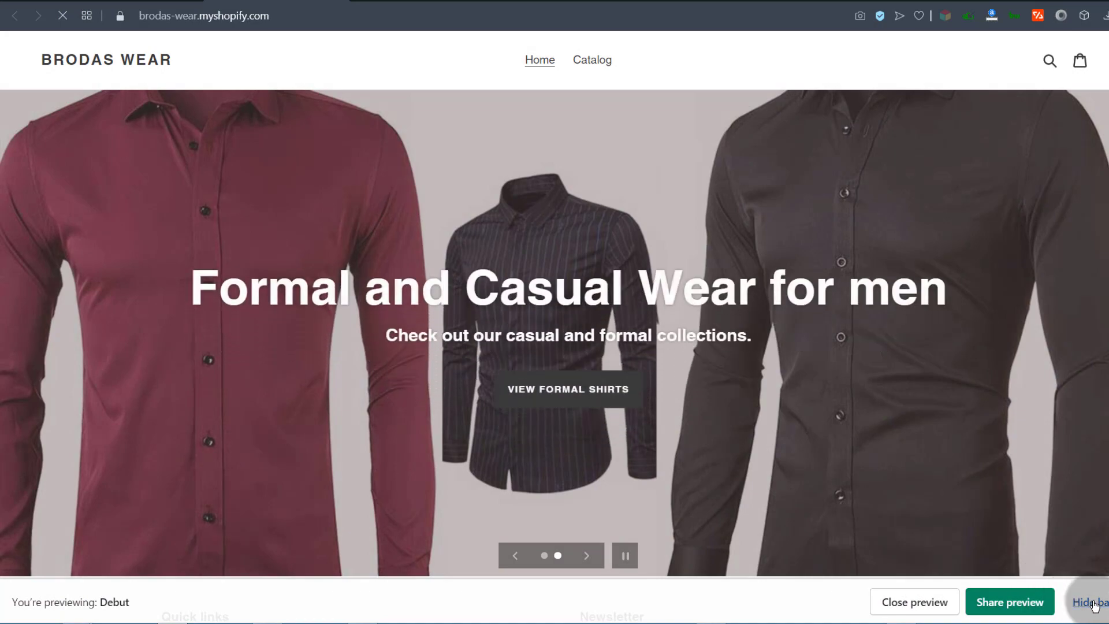
{"action": "left_click", "coordinate": [1096, 610]}
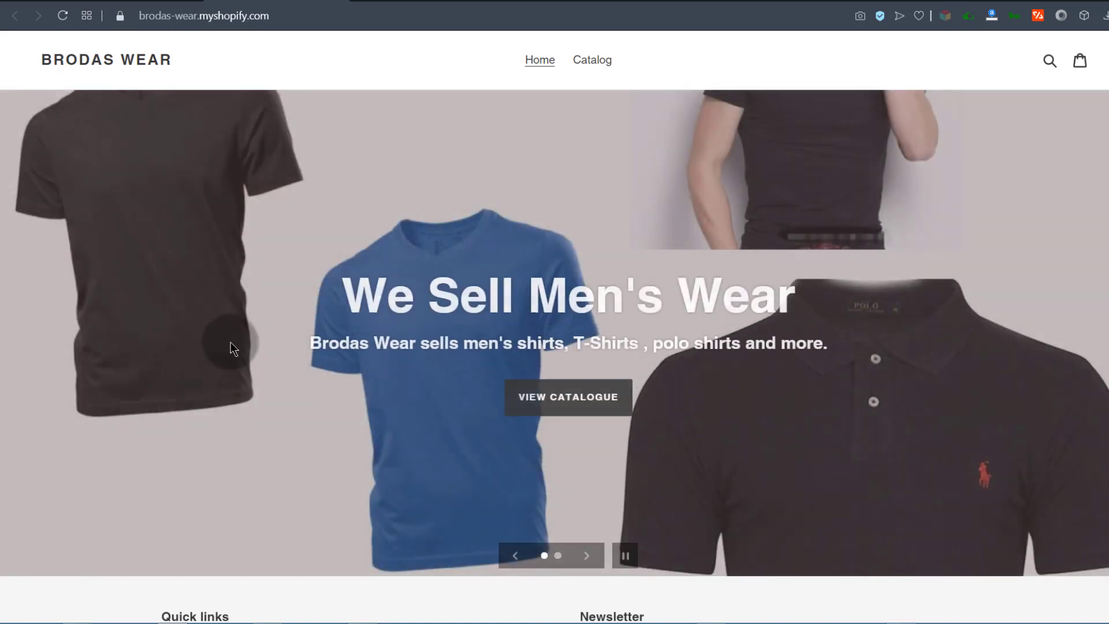
Examine the slideshow's headings, subheadings and buttons and the rest of the home page down to the footer.
{"action": "left_click_drag", "start_coordinate": [527, 291], "coordinate": [664, 291]}
{"action": "left_click", "coordinate": [299, 349]}
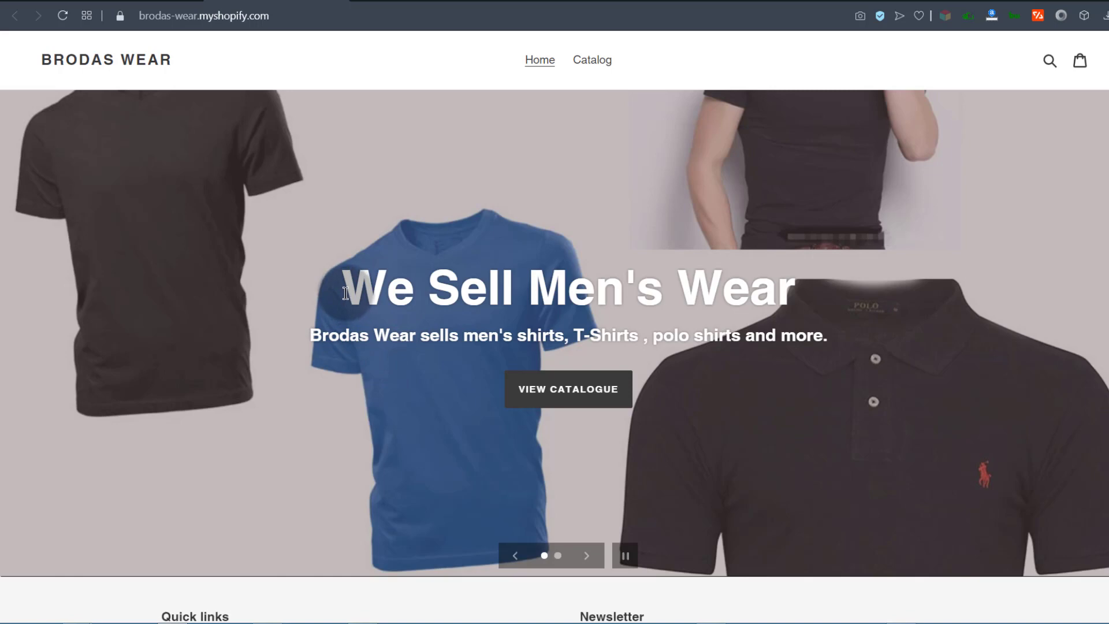
{"action": "left_click_drag", "start_coordinate": [344, 293], "coordinate": [456, 289]}
{"action": "left_click", "coordinate": [432, 332]}
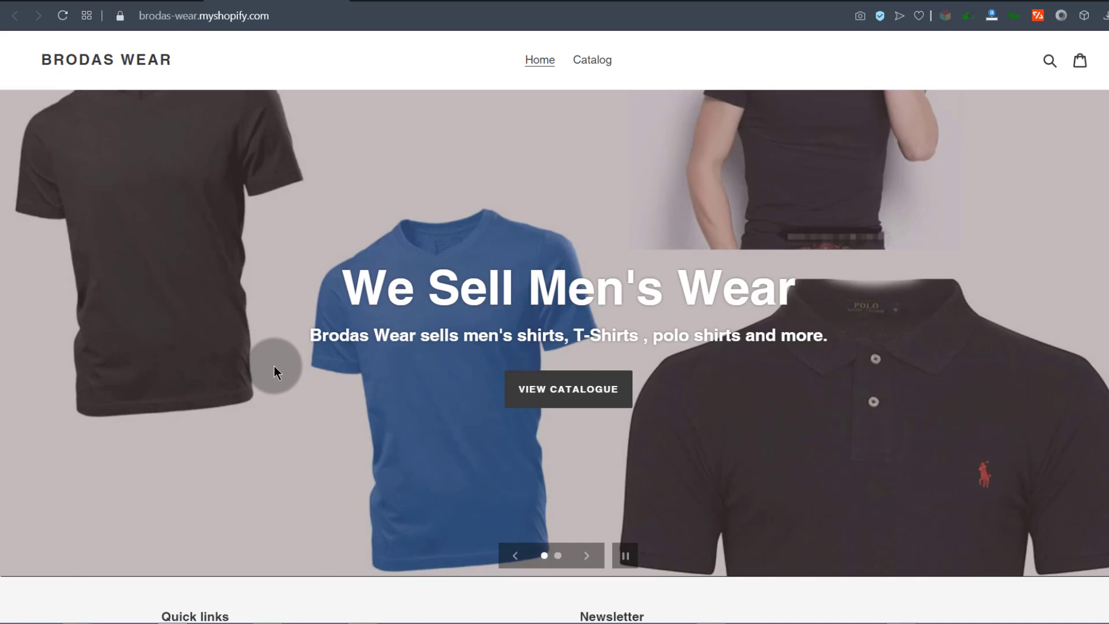
{"action": "scroll", "coordinate": [334, 364], "scroll_direction": "down", "scroll_amount": 3}
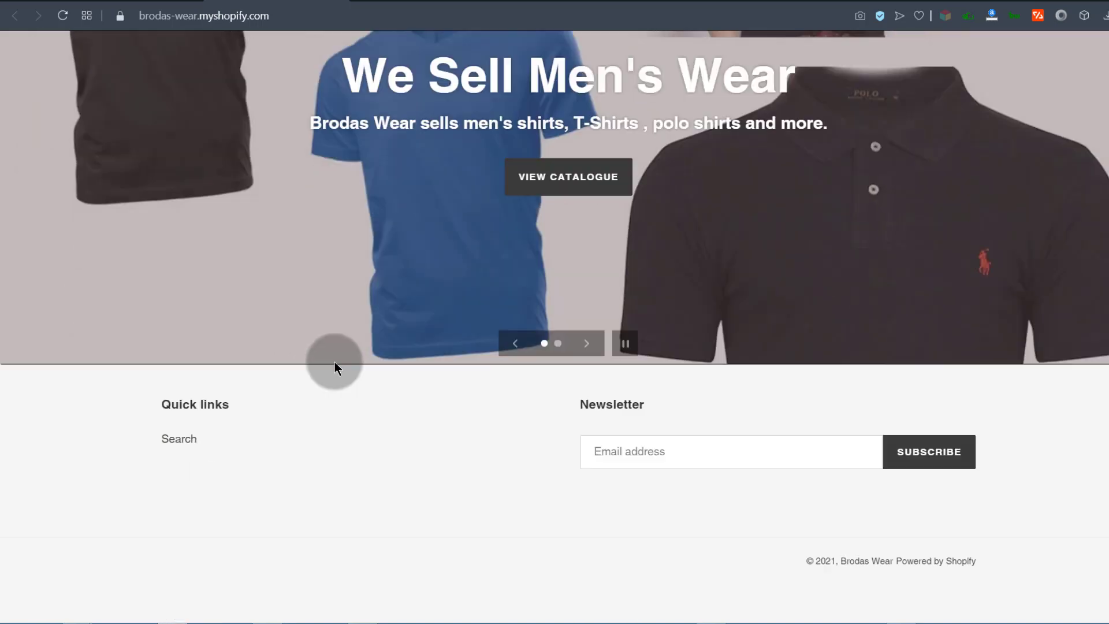
{"action": "scroll", "coordinate": [325, 325], "scroll_direction": "up", "scroll_amount": 3}
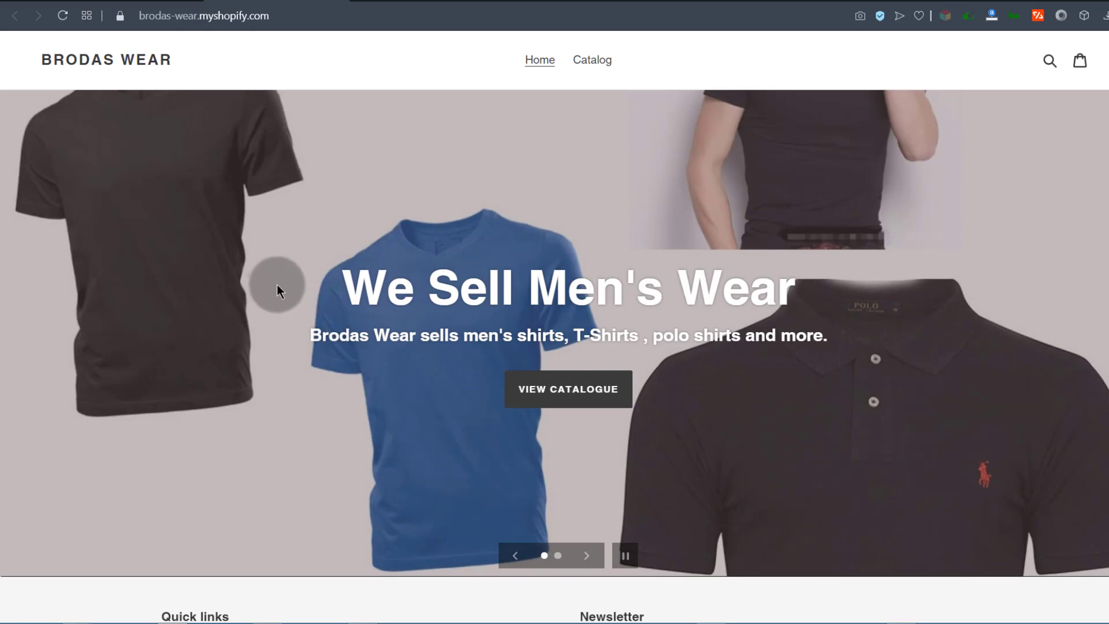
{"action": "scroll", "coordinate": [278, 286], "scroll_direction": "down", "scroll_amount": 3}
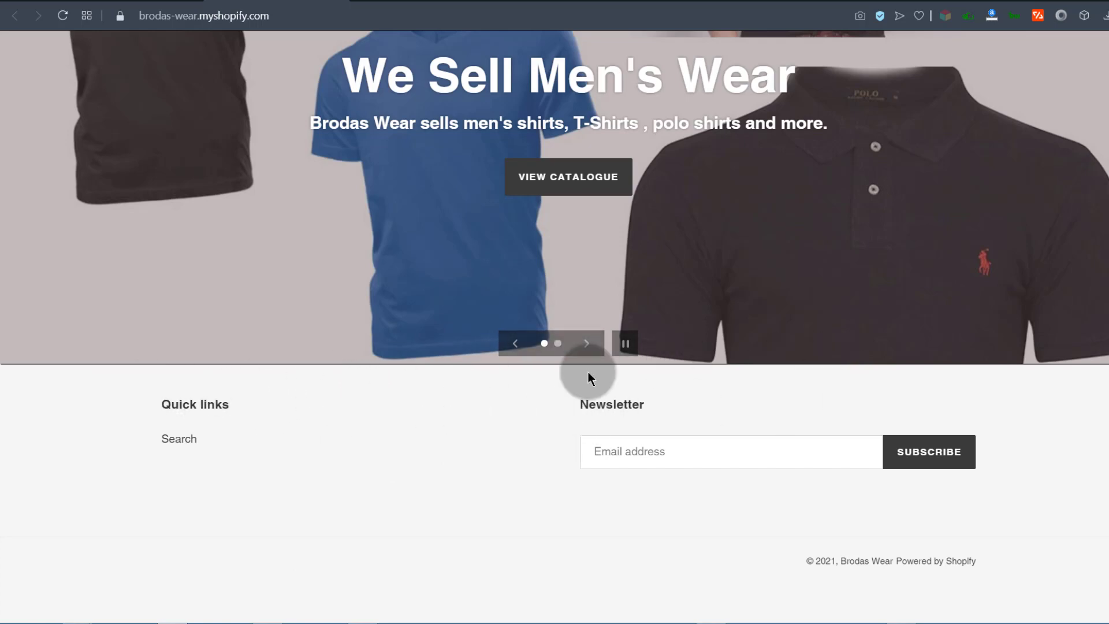
Return to the theme editor and browse the sections that can be added to the home page.
{"action": "left_click", "coordinate": [114, 1]}
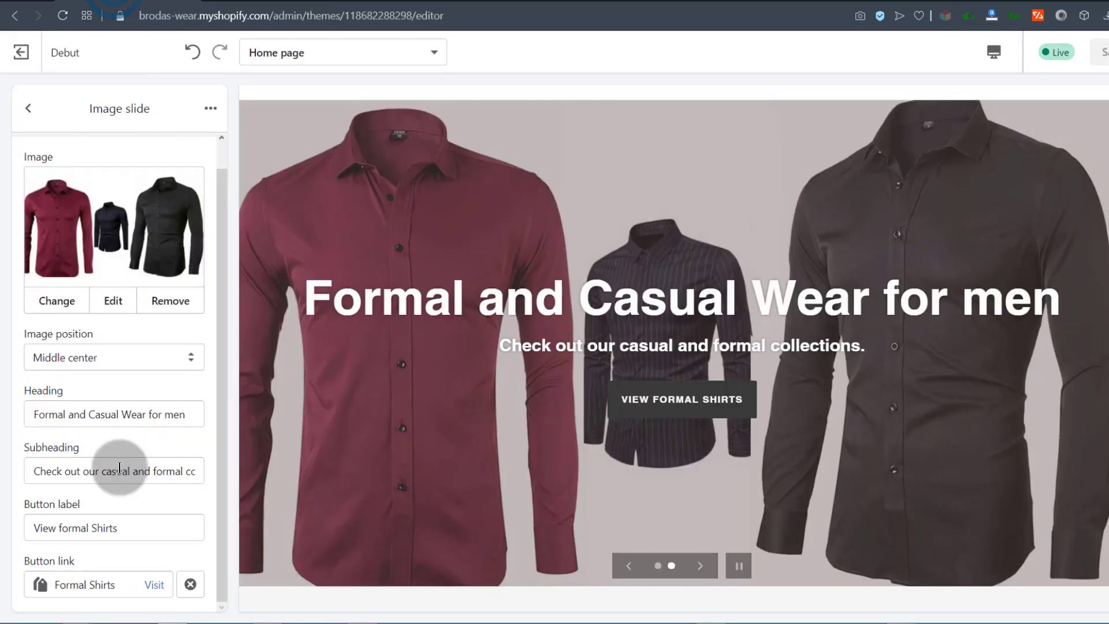
{"action": "left_click", "coordinate": [28, 108]}
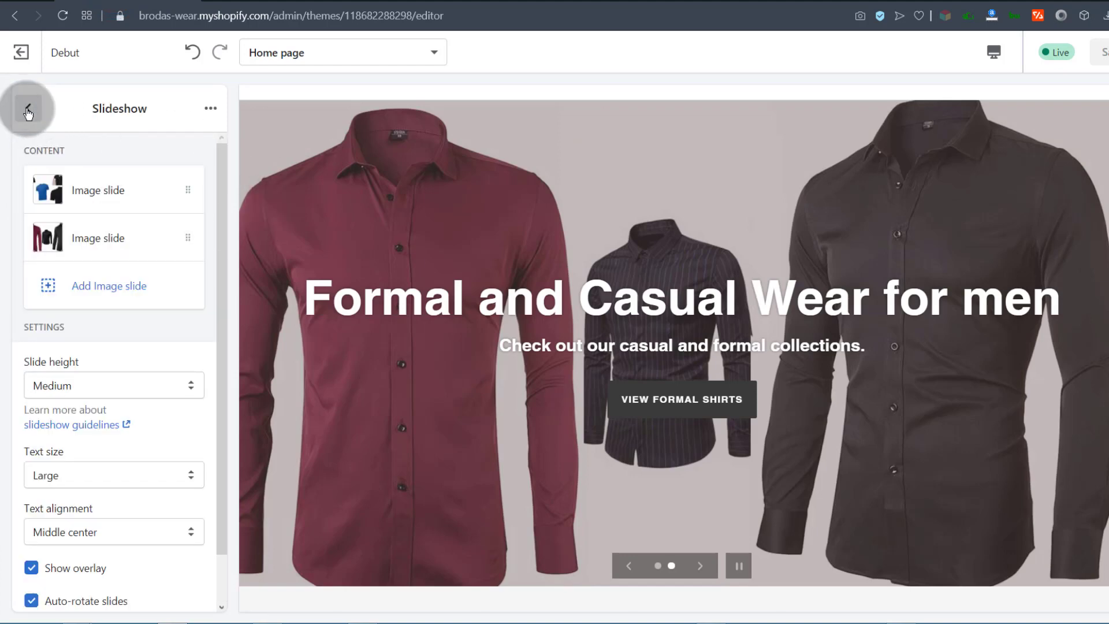
{"action": "left_click", "coordinate": [27, 110]}
{"action": "left_click", "coordinate": [96, 271]}
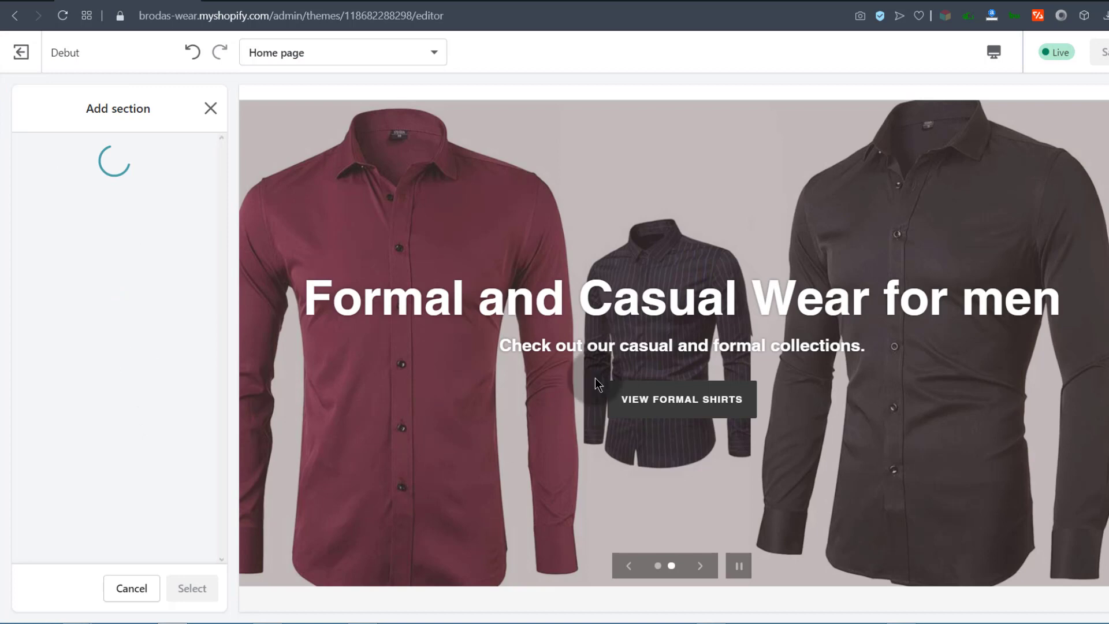
{"action": "scroll", "coordinate": [678, 358], "scroll_direction": "down", "scroll_amount": 4}
{"action": "scroll", "coordinate": [608, 452], "scroll_direction": "up", "scroll_amount": 5}
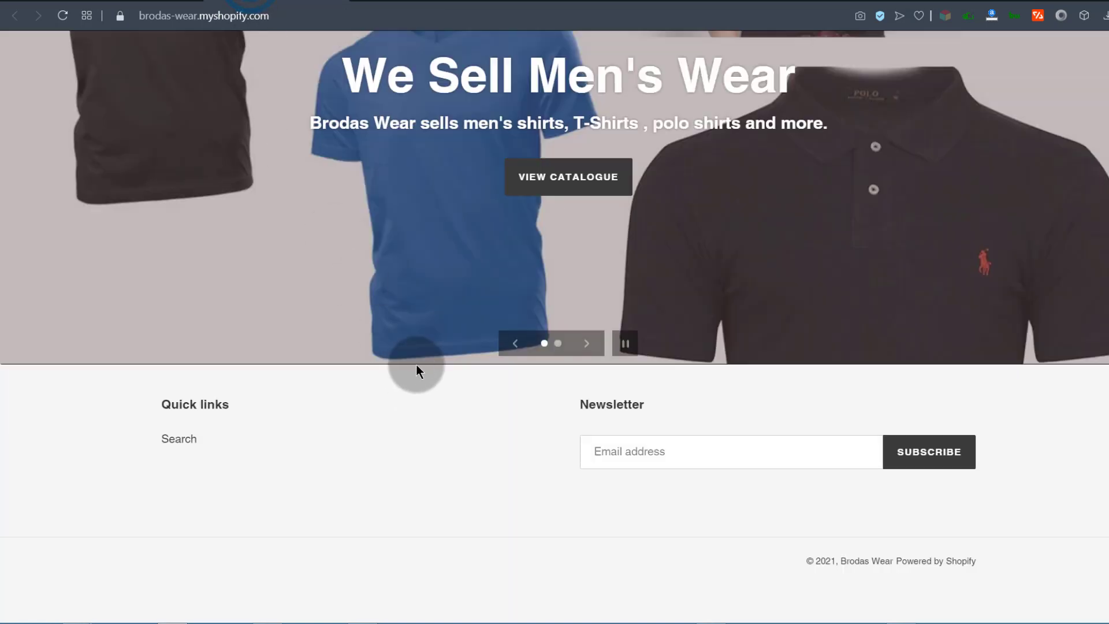
Look over the store preview's home page once more, from the slideshow to the footer.
{"action": "scroll", "coordinate": [417, 364], "scroll_direction": "up", "scroll_amount": 3}
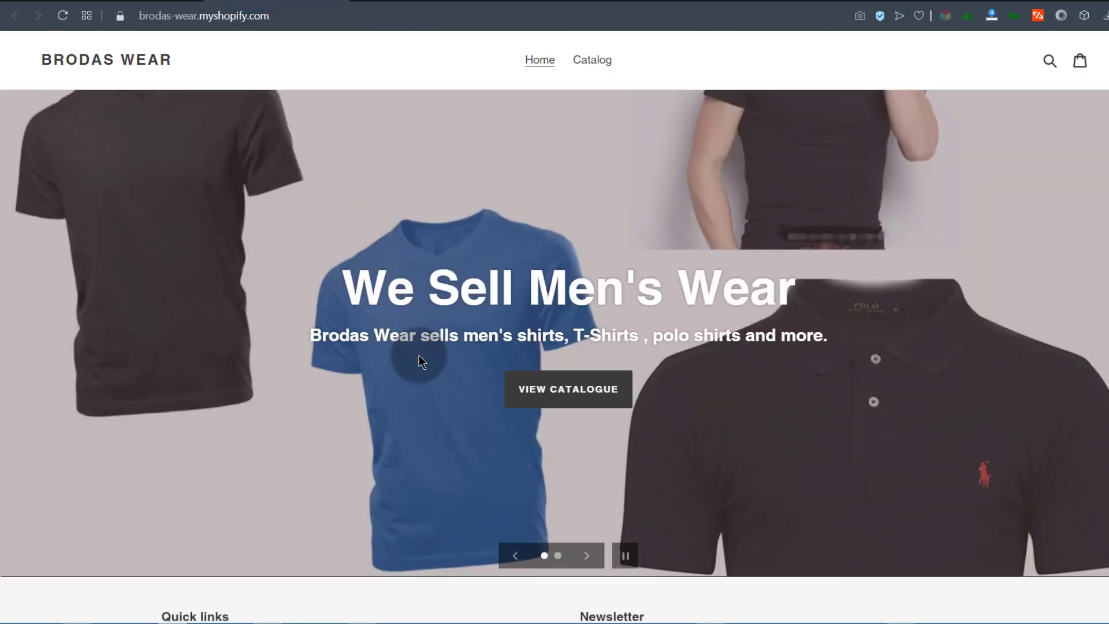
{"action": "scroll", "coordinate": [425, 359], "scroll_direction": "down", "scroll_amount": 3}
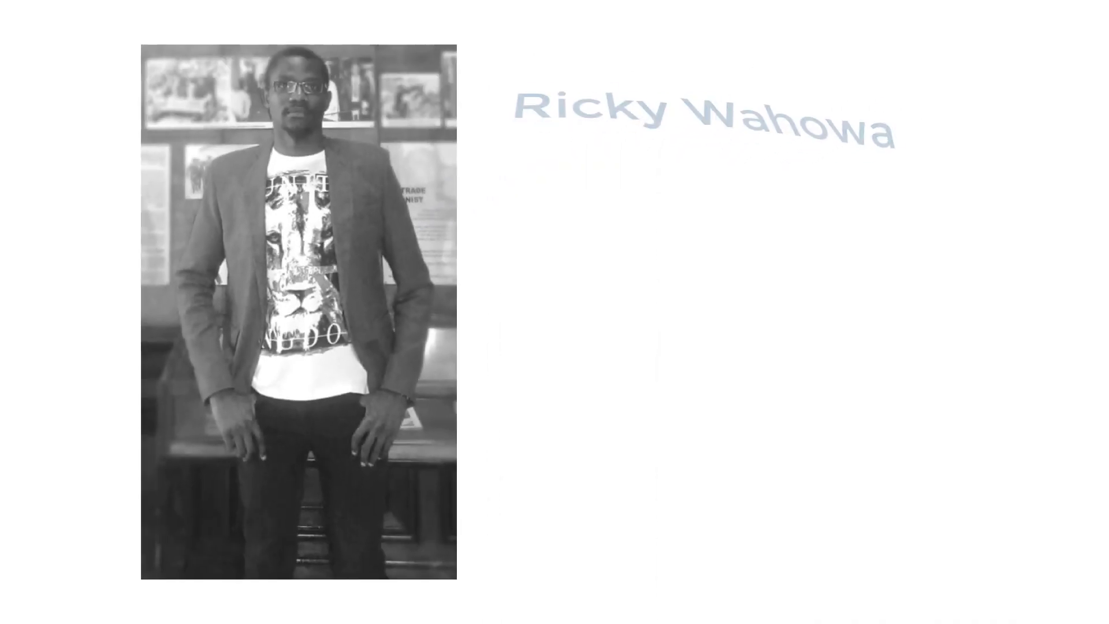